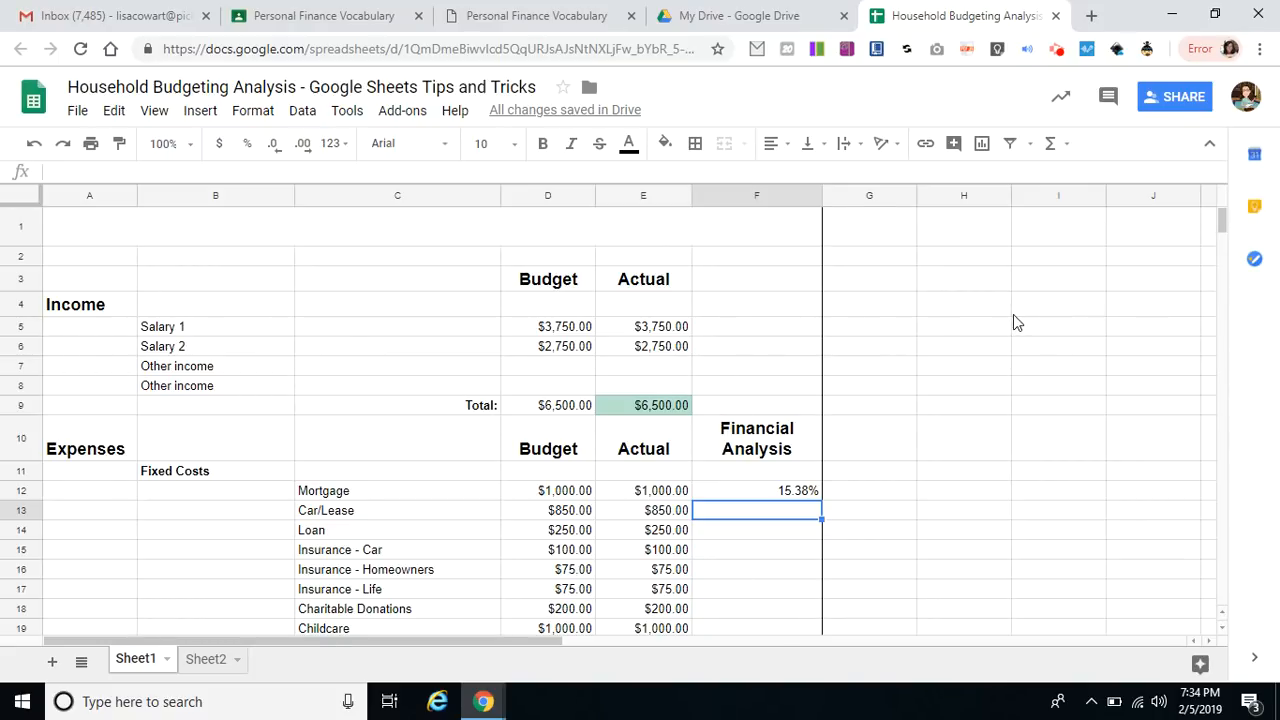
# Examine the whole household budget sheet, from the income section through the expense categories down to net income.
pyautogui.hotkey('ctrl', '-')
pyautogui.hotkey('ctrl', '-')
pyautogui.hotkey('ctrl', '-')
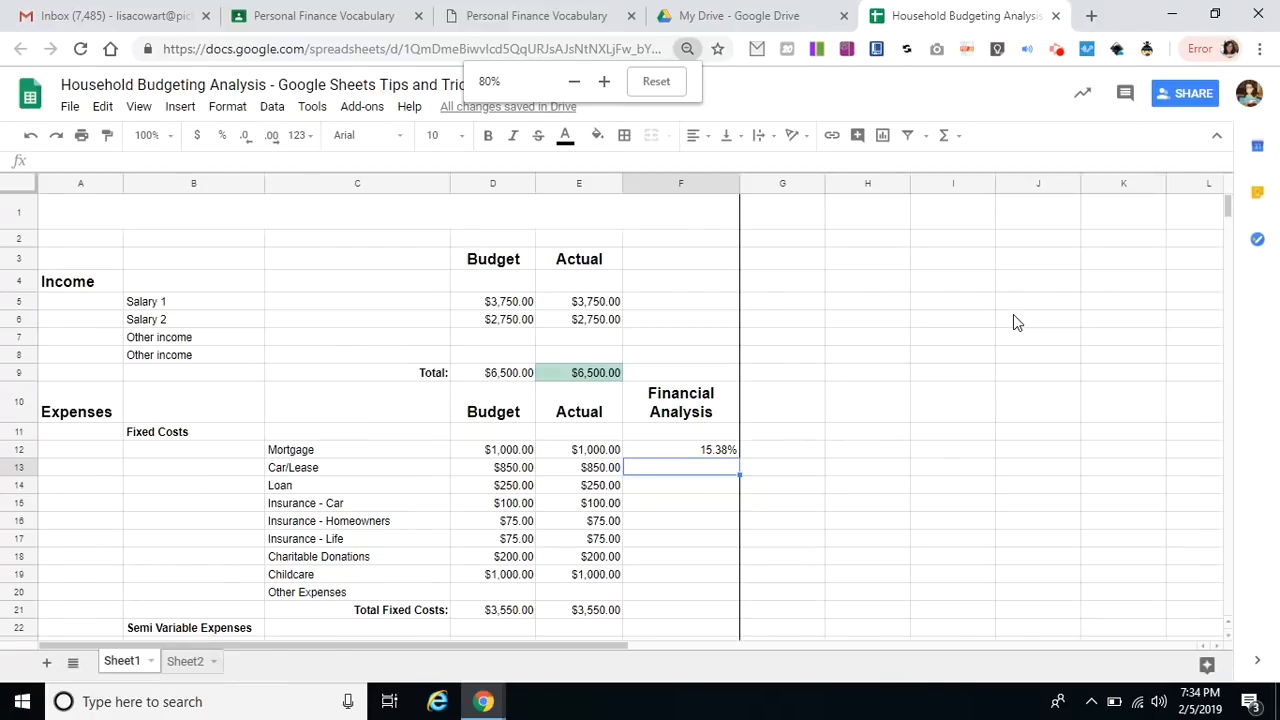
pyautogui.hotkey('ctrl', '-')
pyautogui.hotkey('ctrl', '-')
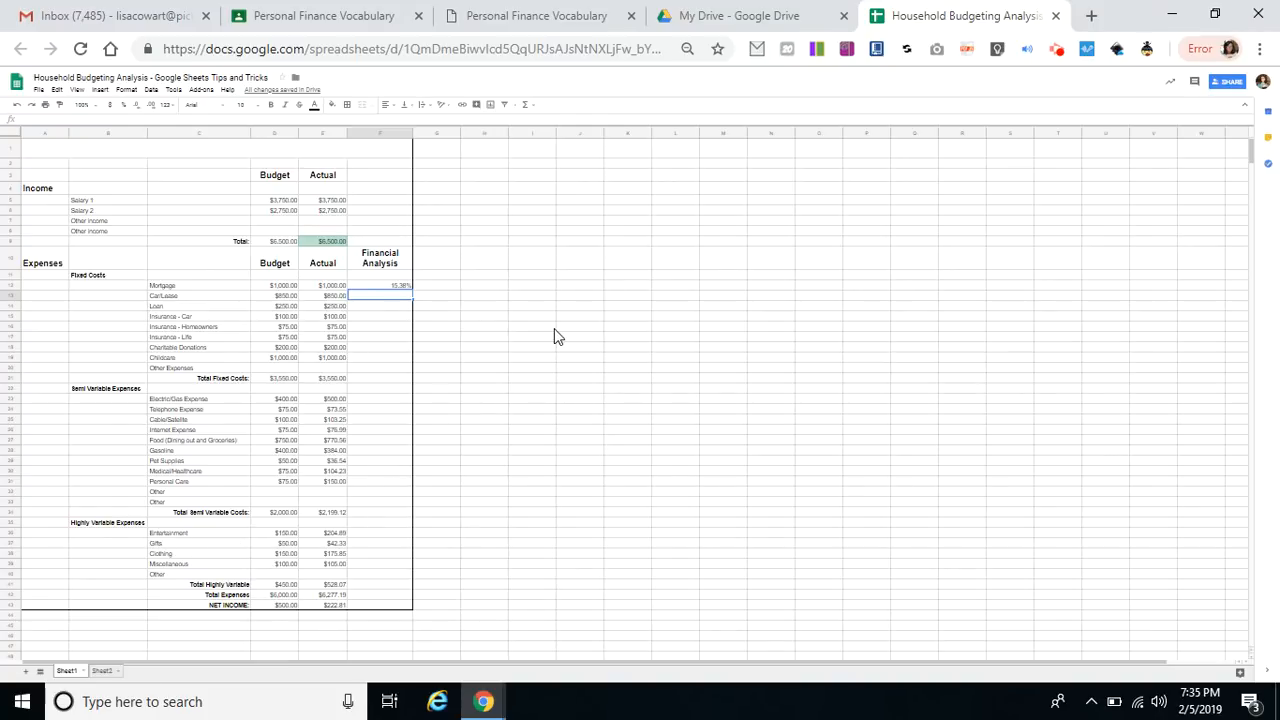
pyautogui.hotkey('ctrl', '+')
pyautogui.hotkey('ctrl', '+')
pyautogui.hotkey('ctrl', '+')
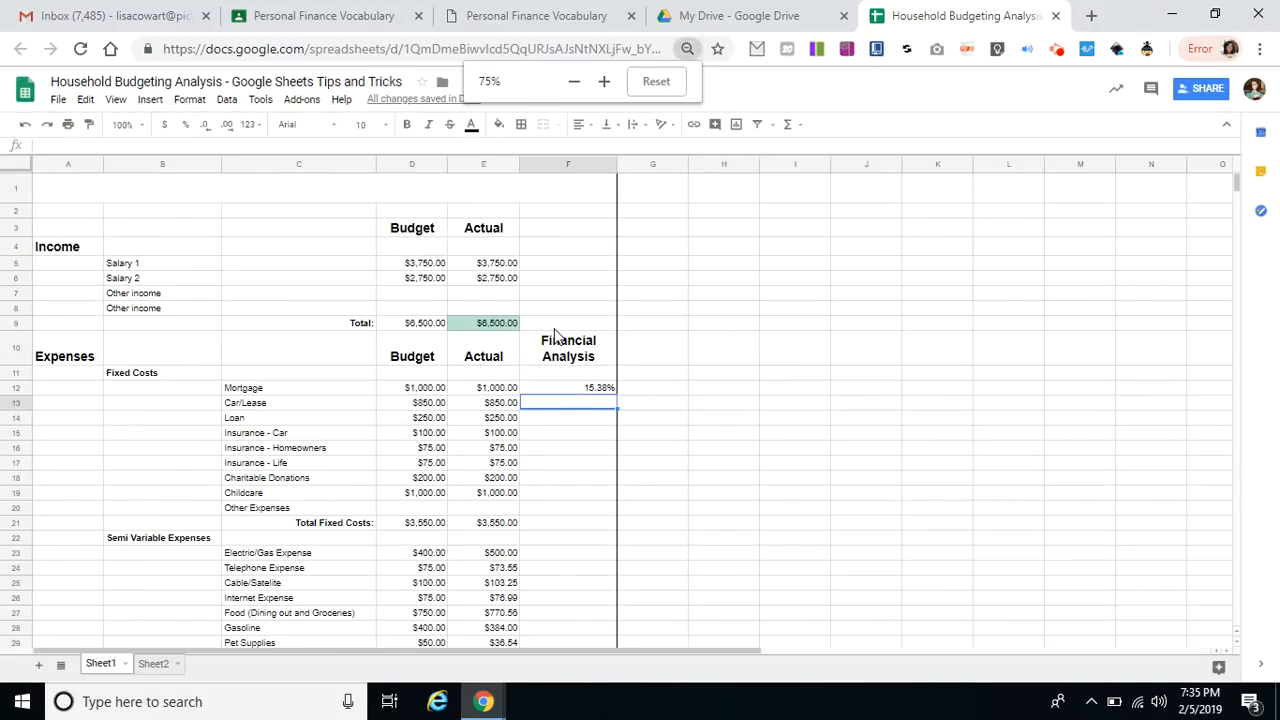
pyautogui.hotkey('ctrl', '+')
pyautogui.hotkey('ctrl', '+')
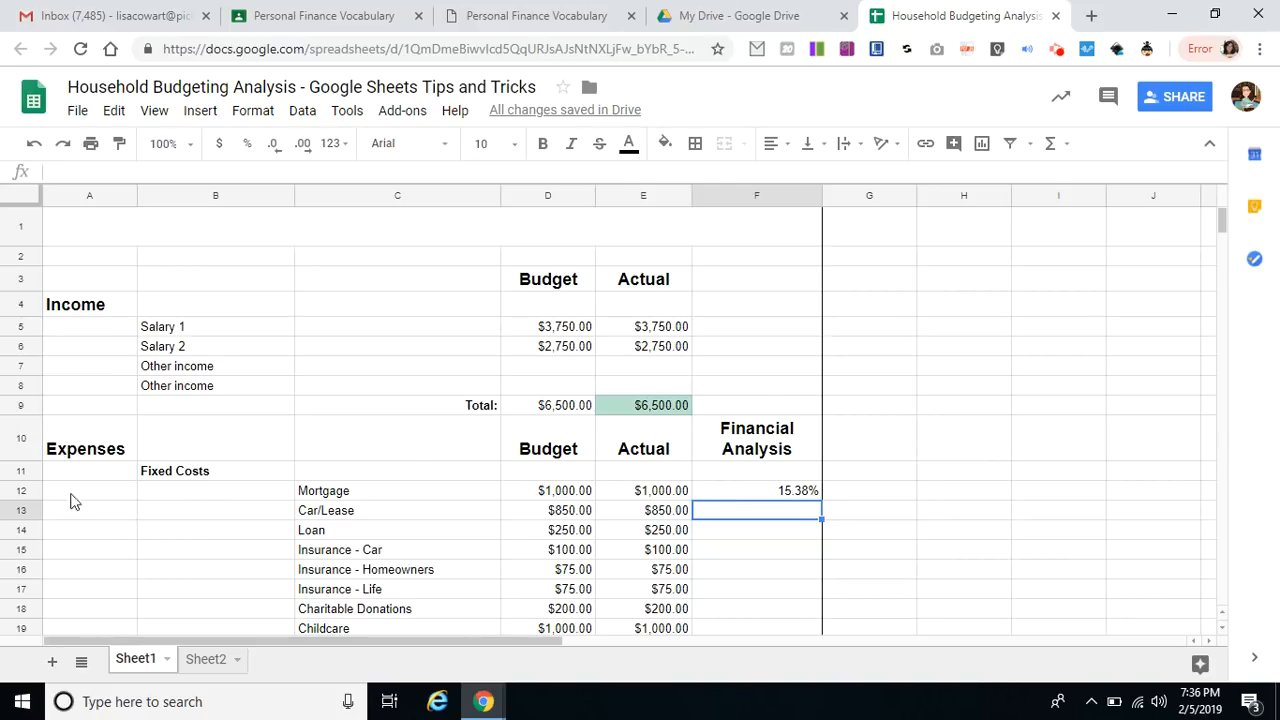
# Insert one blank column directly after the Actual column (E).
pyautogui.click(16, 509)
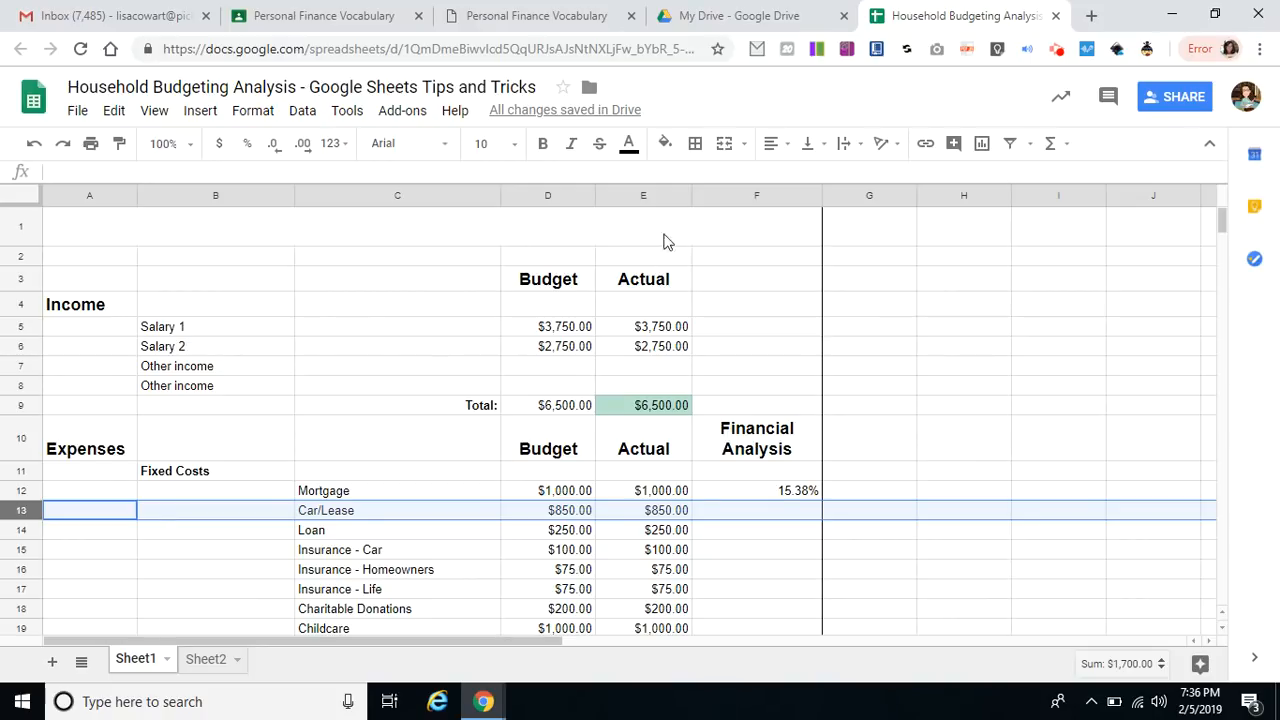
pyautogui.click(641, 189)
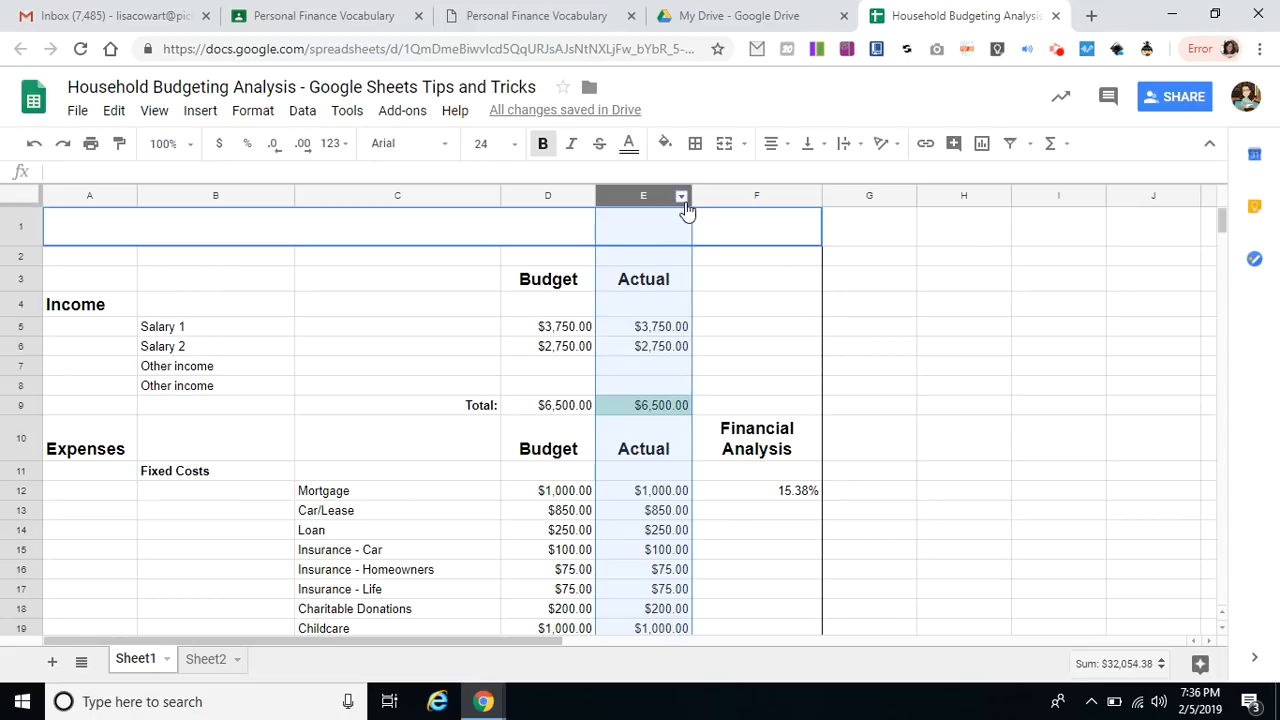
pyautogui.click(681, 197)
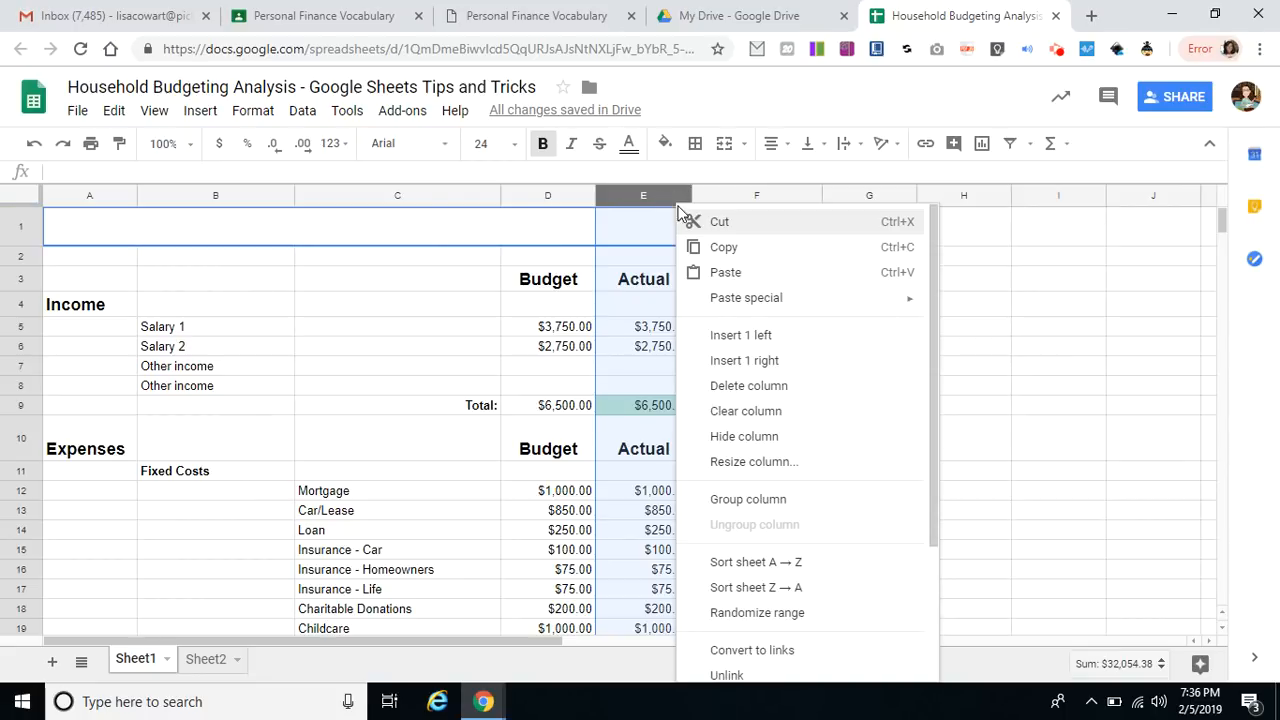
pyautogui.click(724, 362)
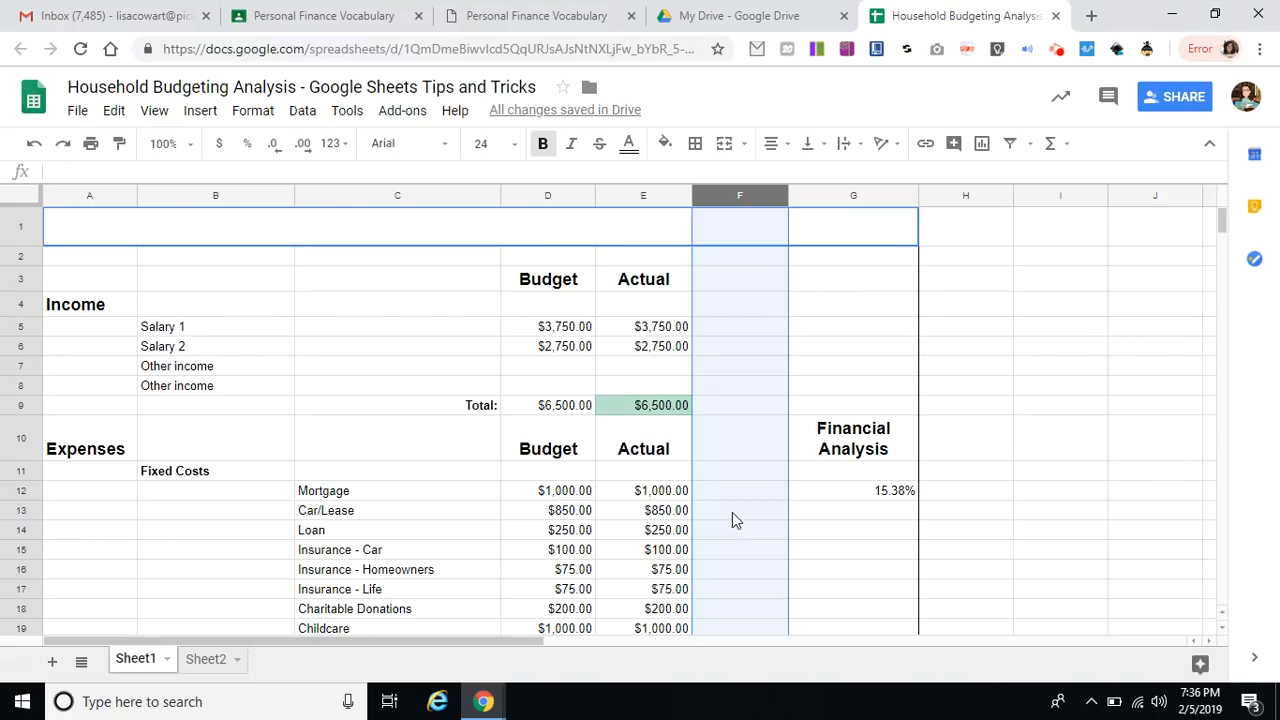
# Enter the heading "Item Analysis" in F10 of the new column, beside the Expenses Budget and Actual headings.
pyautogui.click(735, 452)
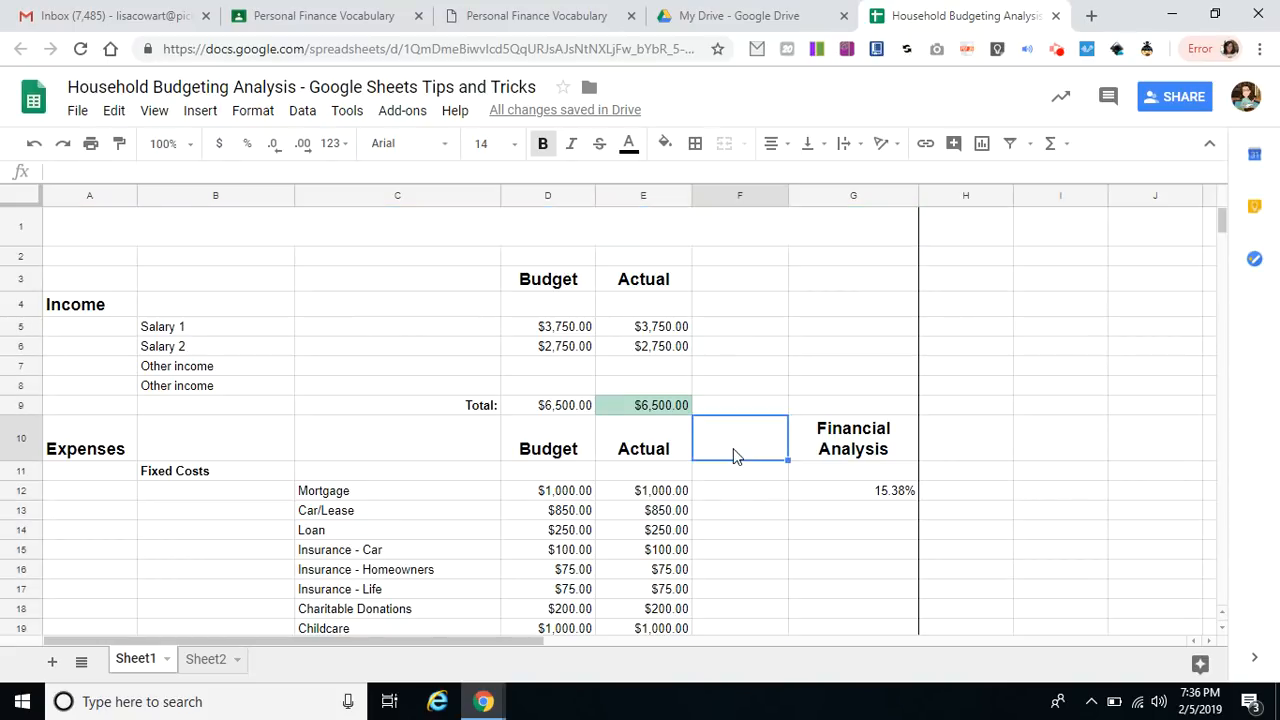
pyautogui.write('item')
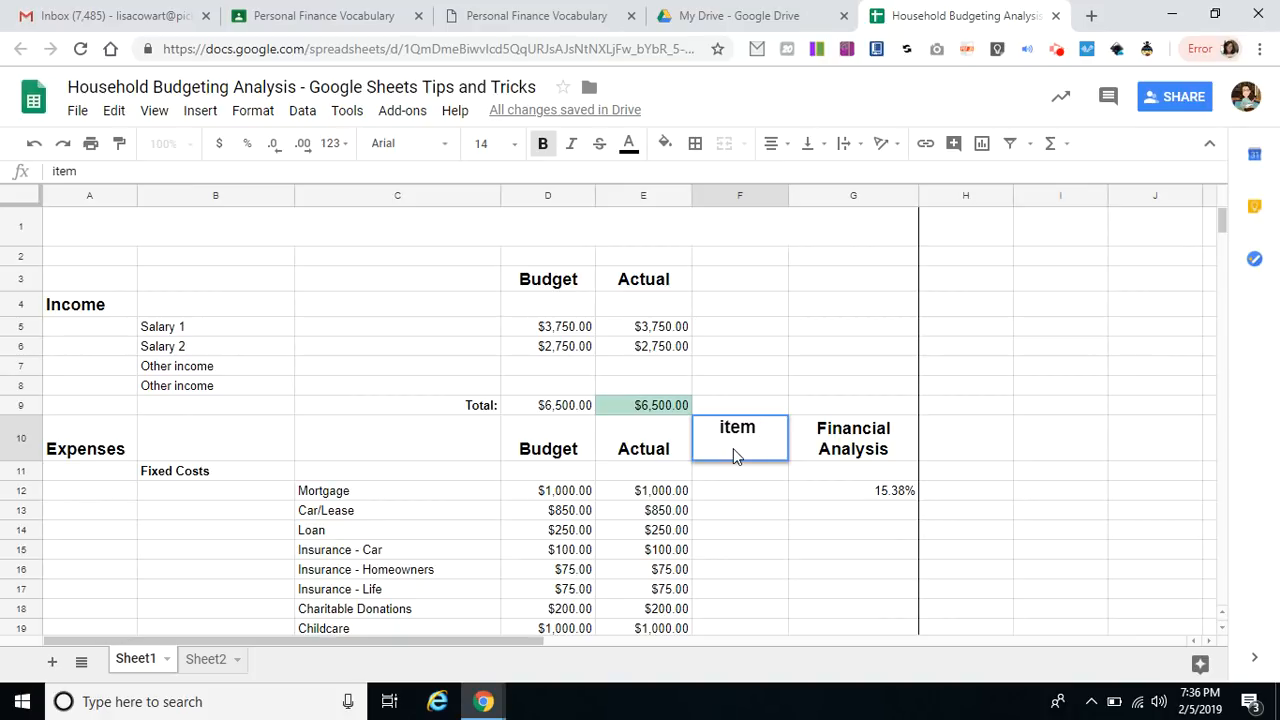
pyautogui.press('BackSpace')
pyautogui.write('Item Analysis')
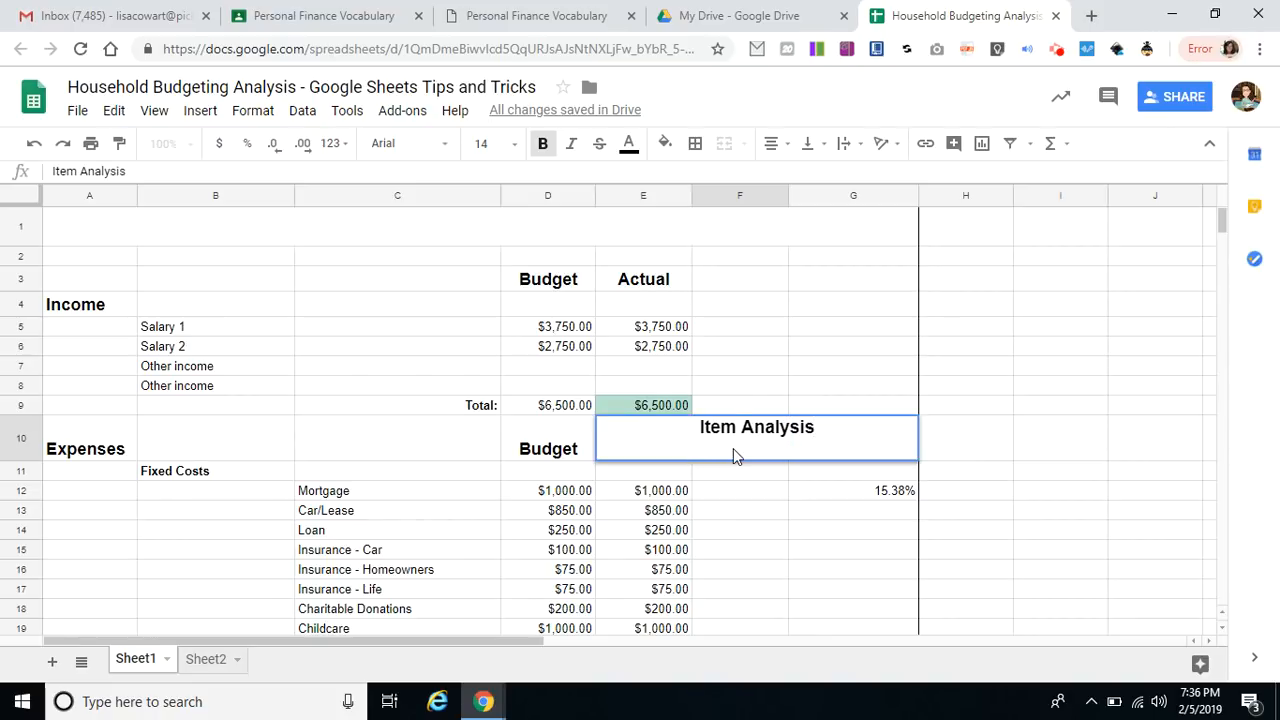
pyautogui.click(750, 491)
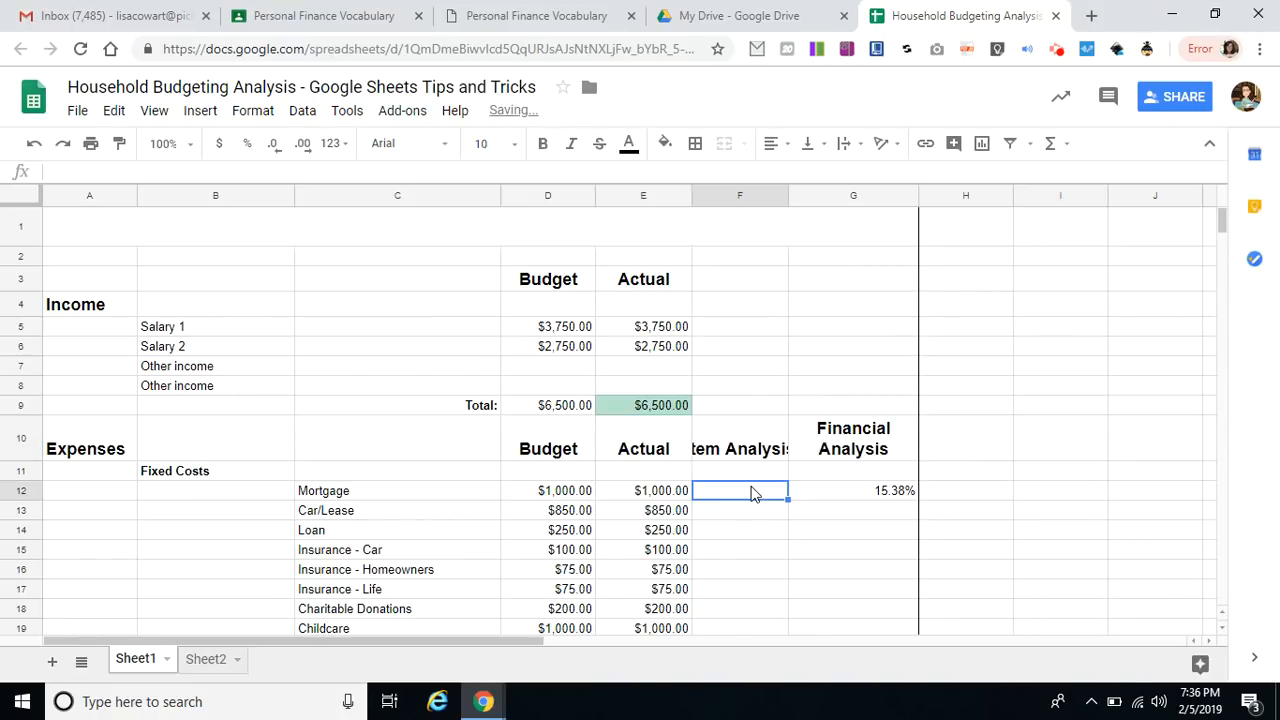
# Wrap the Item Analysis heading in F10 within its cell, undoing a trial widening of column F.
pyautogui.click(742, 453)
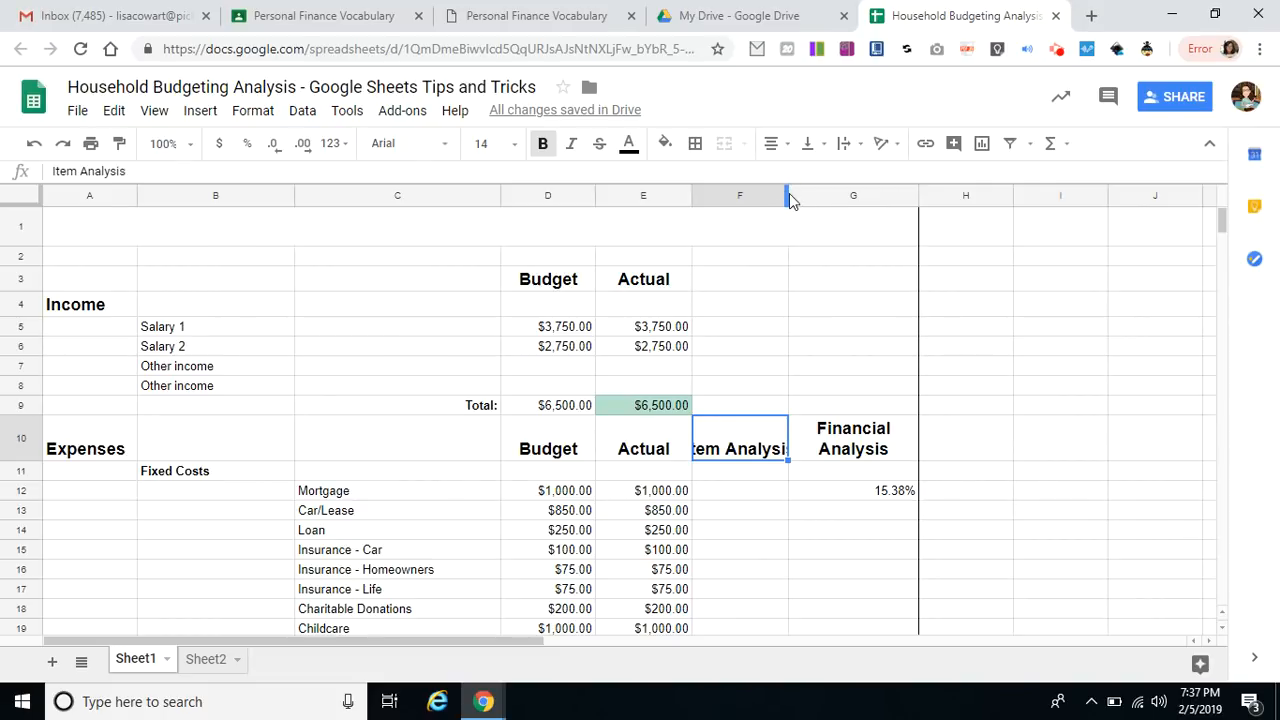
pyautogui.moveTo(786, 194); pyautogui.dragTo(820, 195)
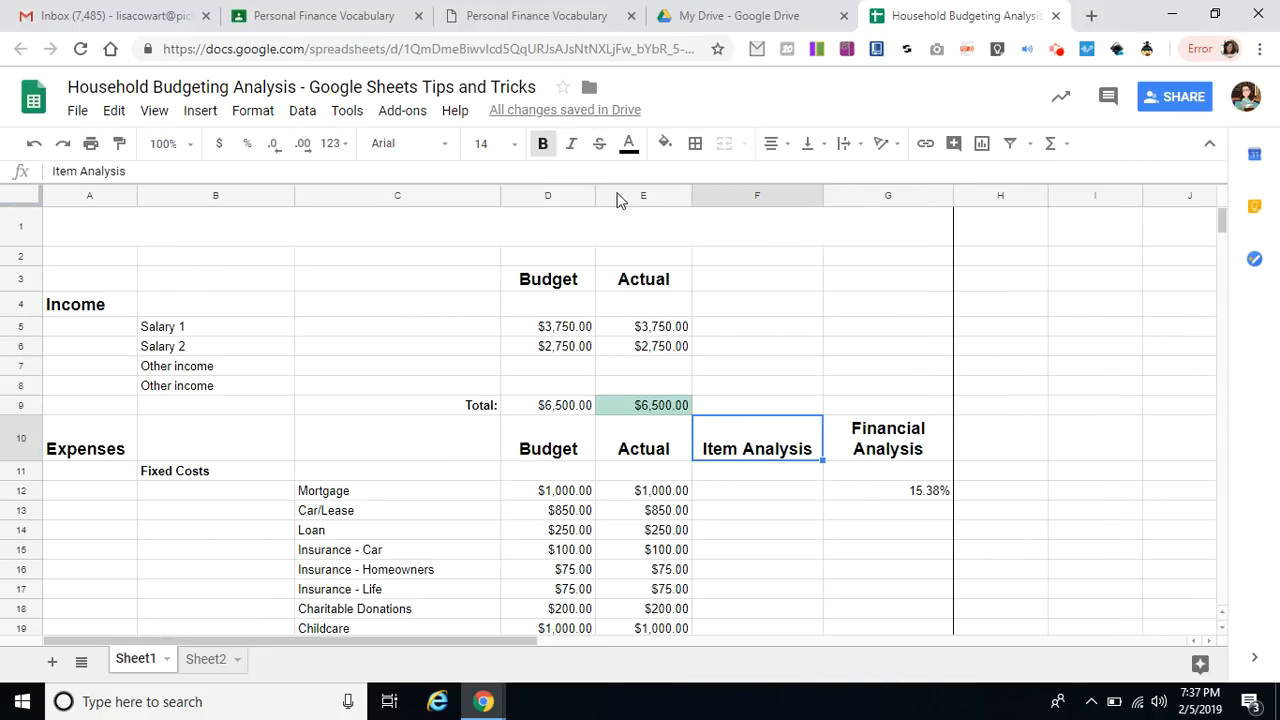
pyautogui.click(34, 144)
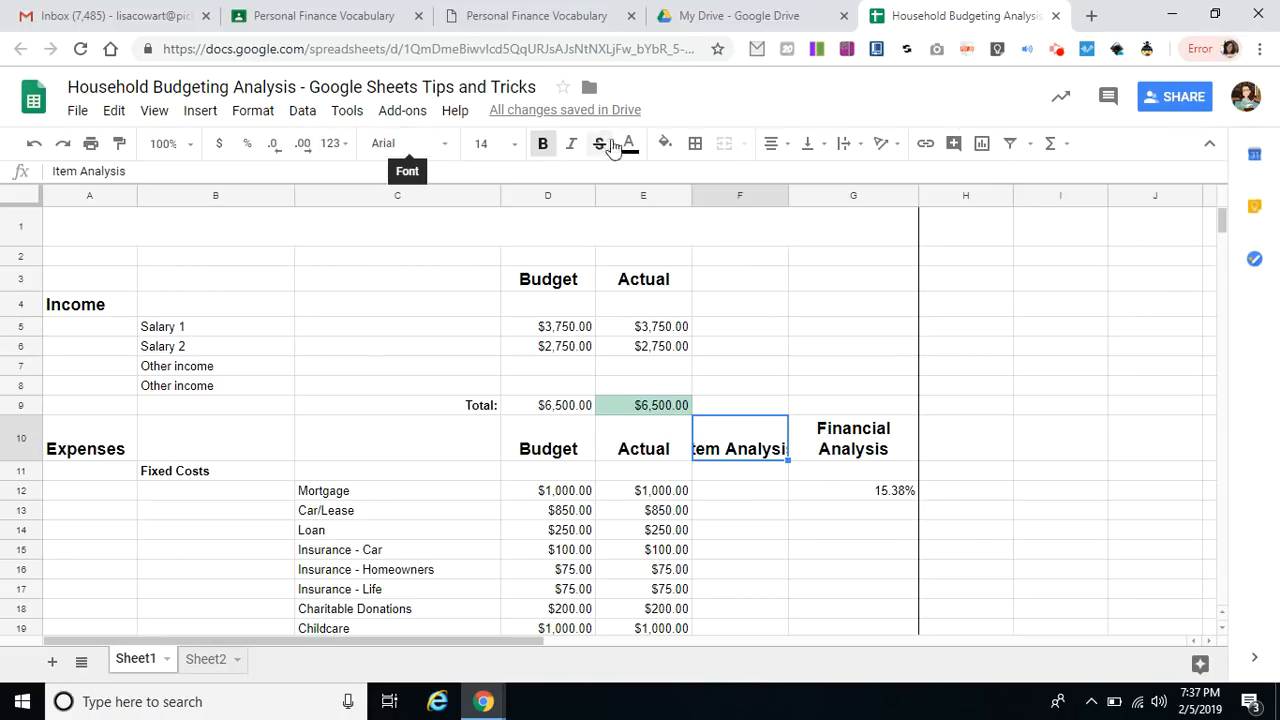
pyautogui.click(848, 145)
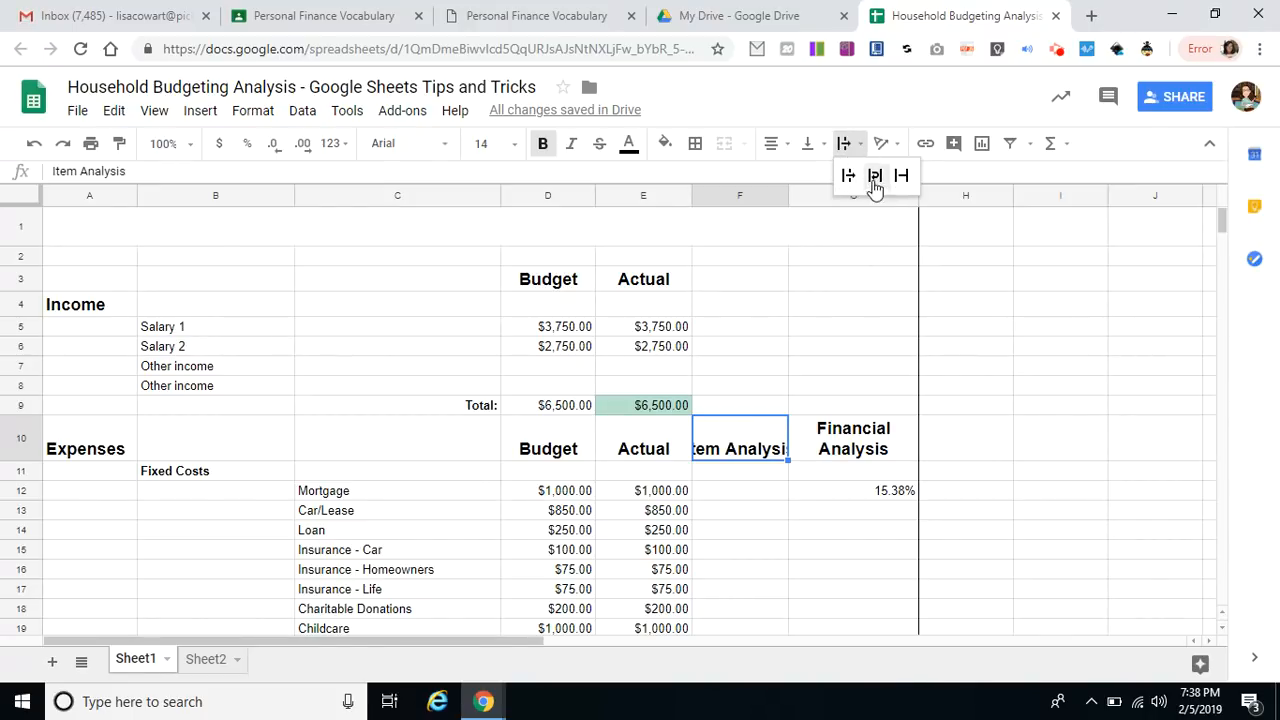
pyautogui.click(874, 178)
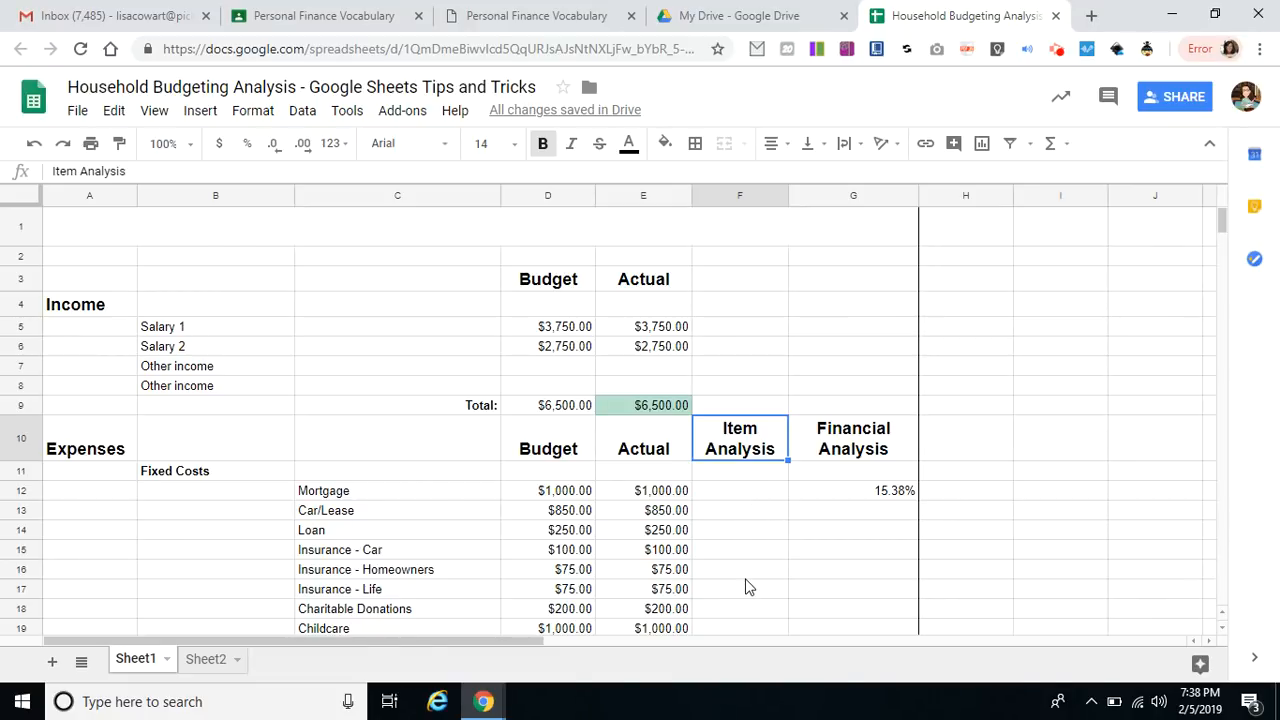
# Enter the formula =D12-E12 in F12 to subtract the Mortgage's actual amount from its budgeted amount.
pyautogui.click(758, 496)
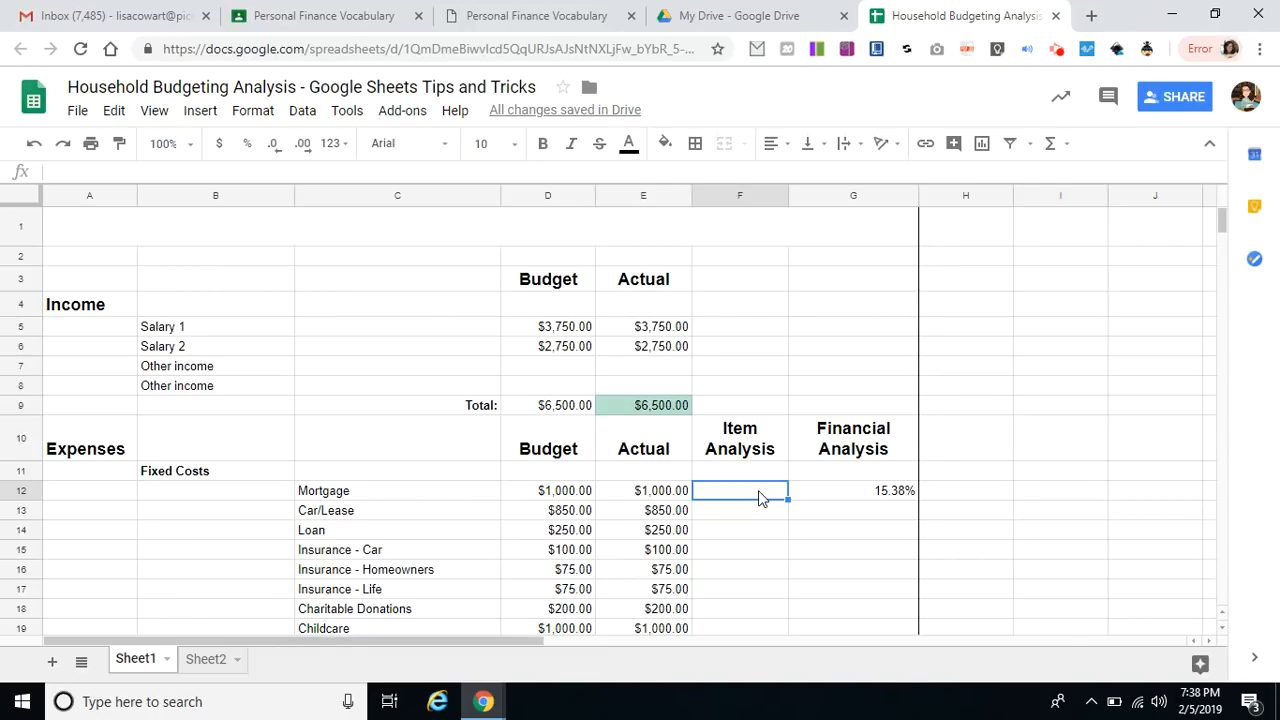
pyautogui.write('=')
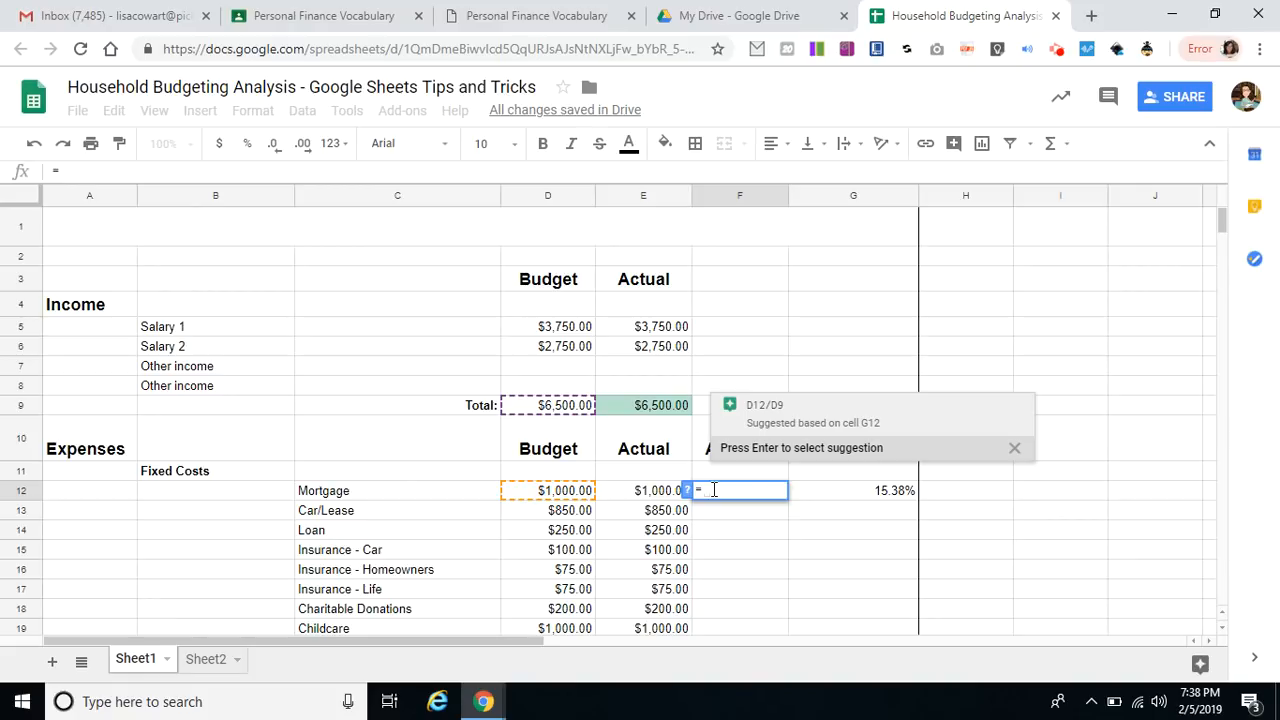
pyautogui.click(655, 495)
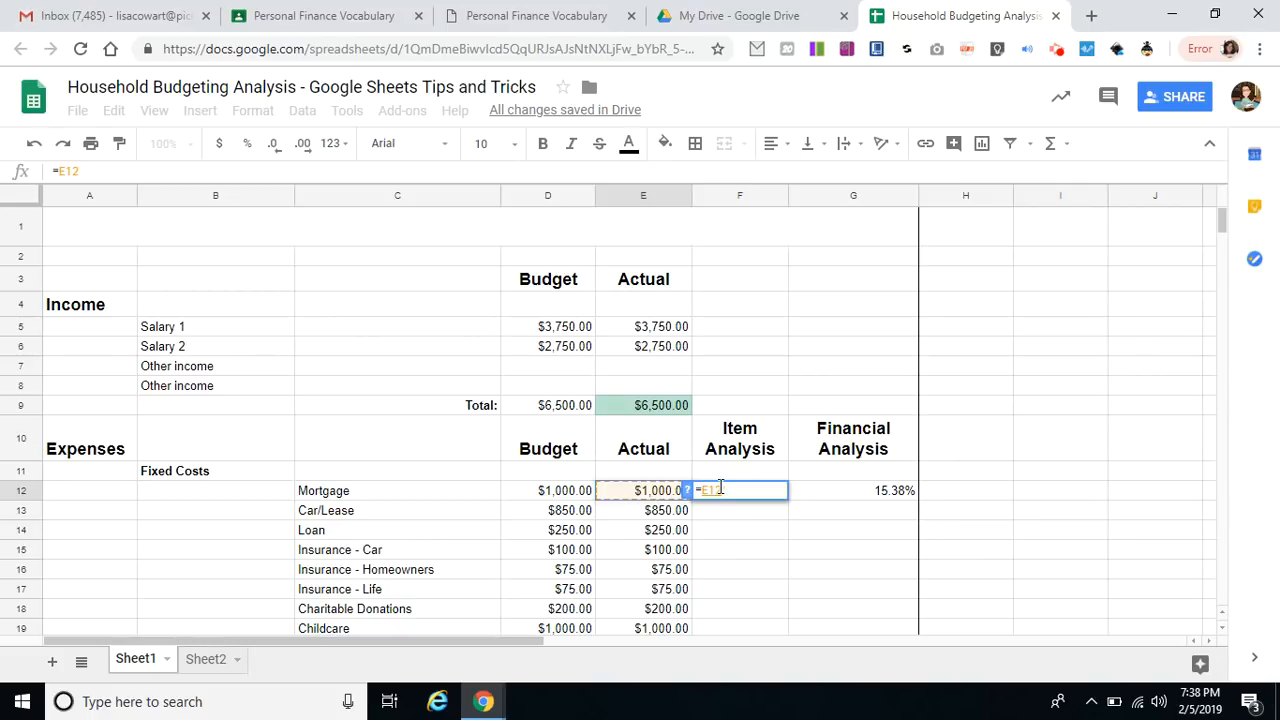
pyautogui.press('BackSpace')
pyautogui.press('BackSpace')
pyautogui.press('BackSpace')
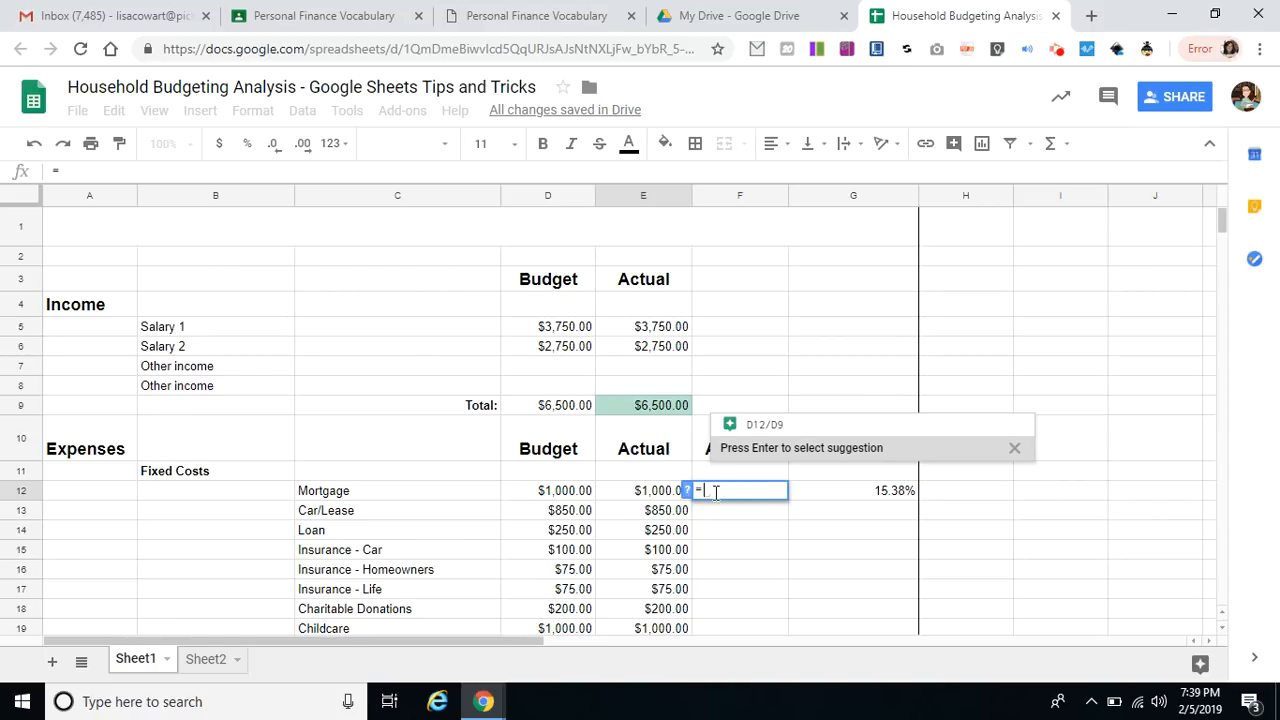
pyautogui.click(556, 494)
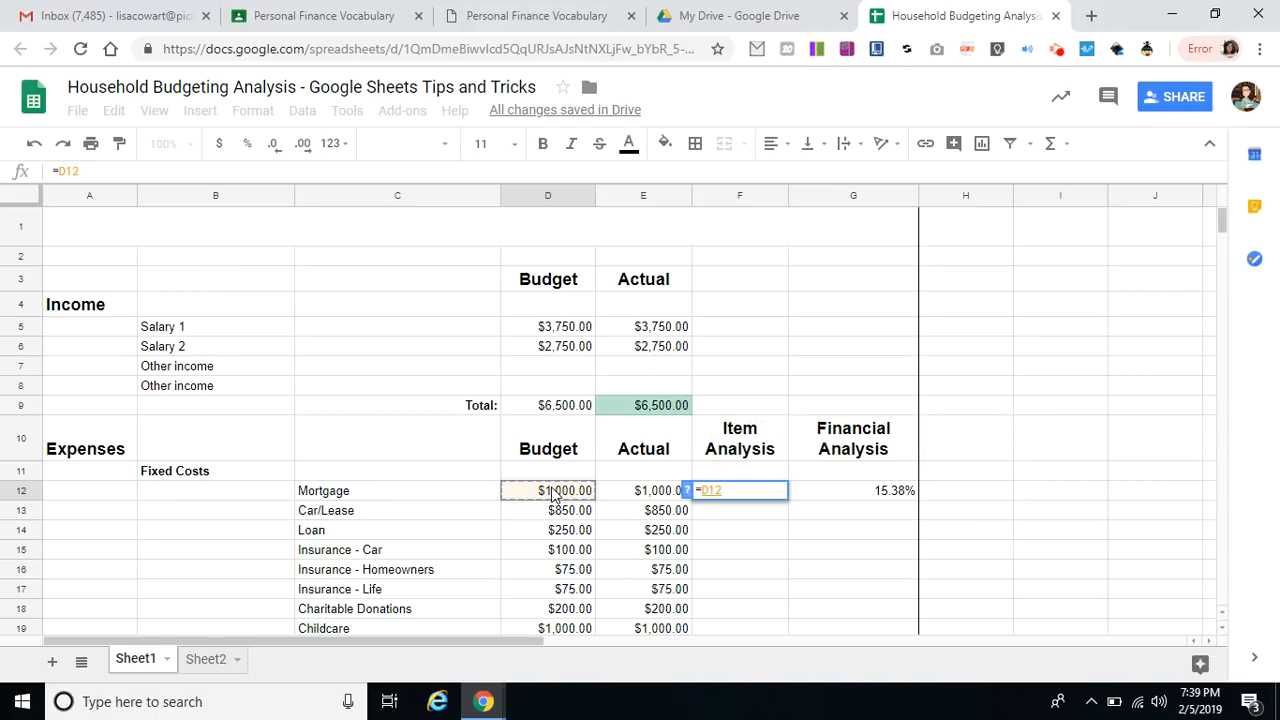
pyautogui.write('-')
pyautogui.click(629, 497)
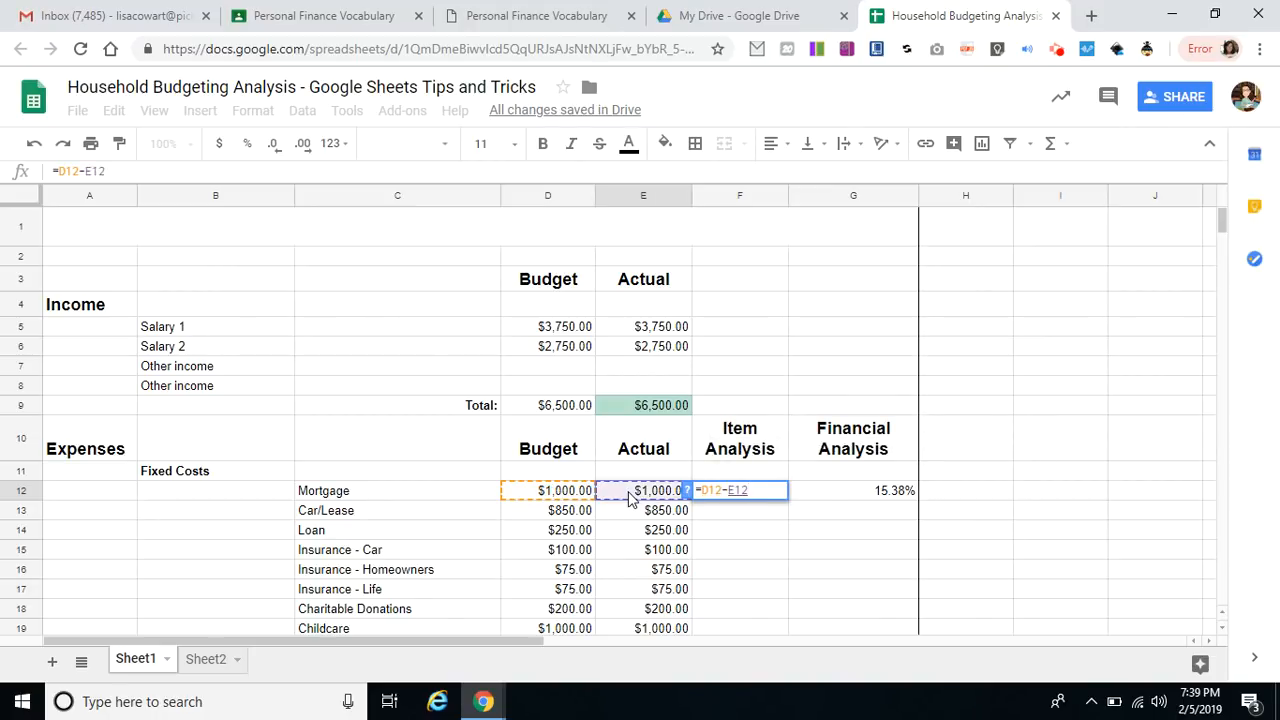
pyautogui.press('Return')
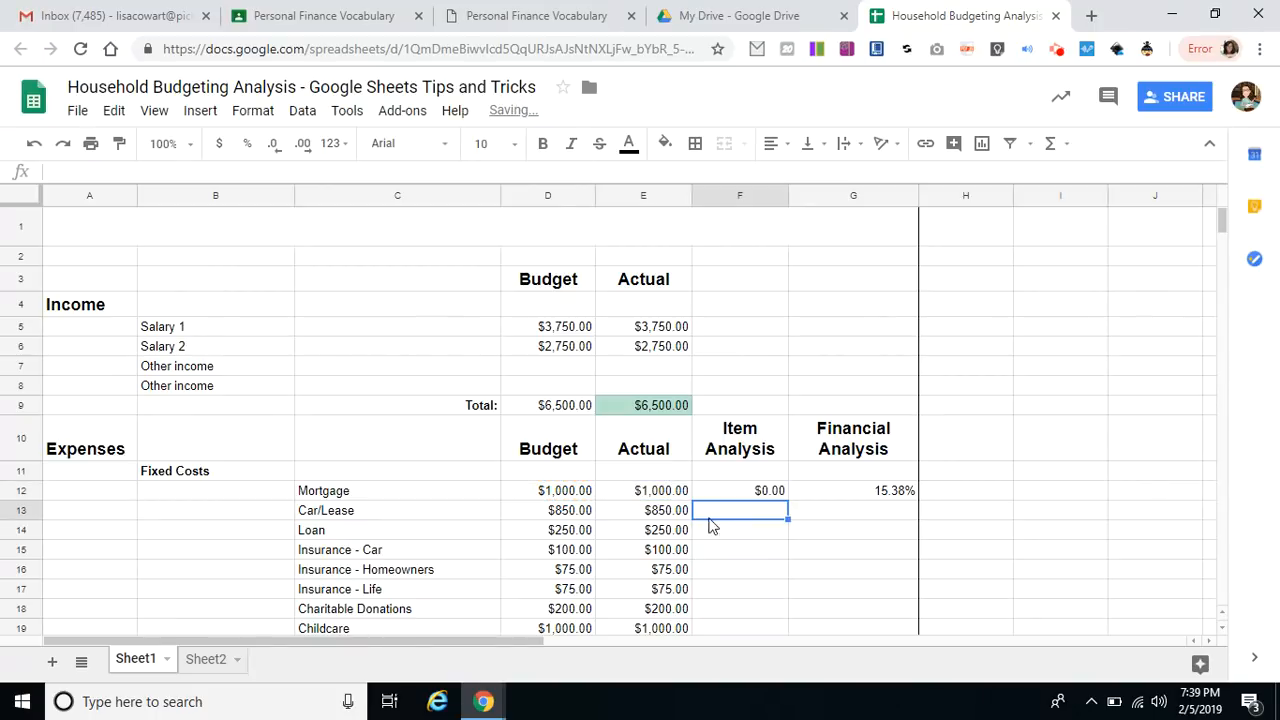
# Examine the Mortgage formulas in F12 and G12 and the empty analysis cells below them for the other fixed costs.
pyautogui.click(727, 492)
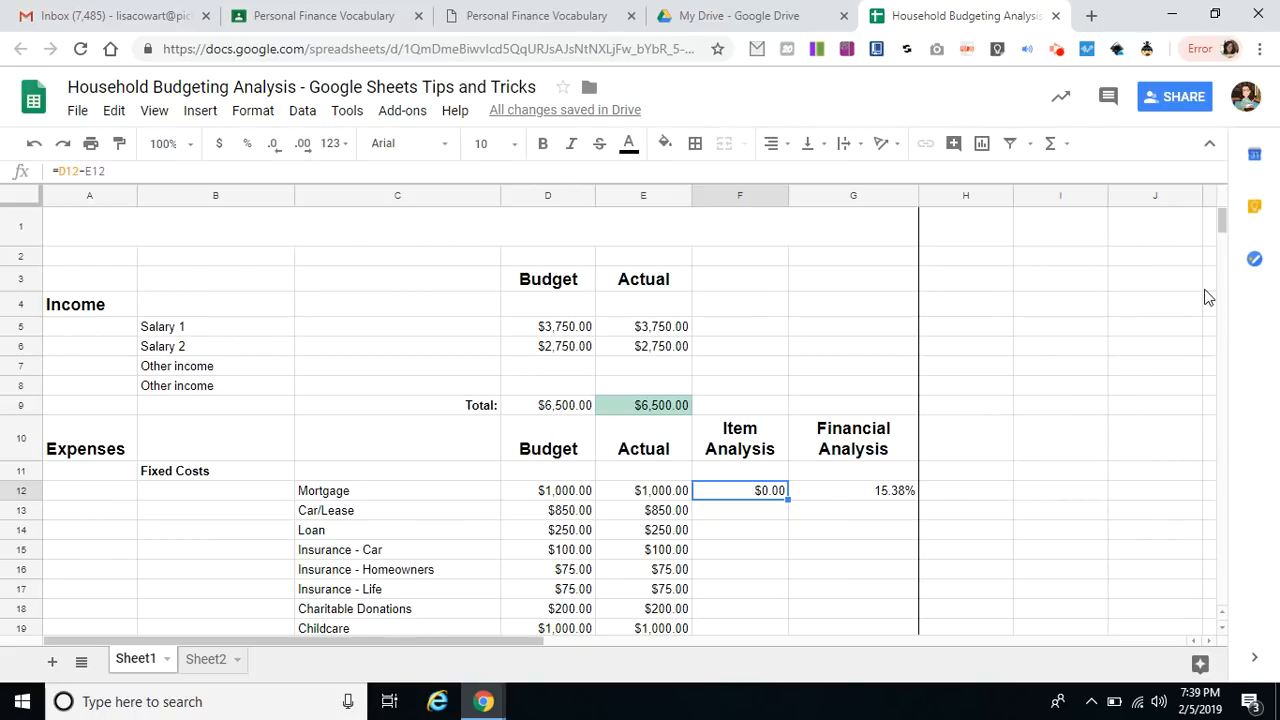
pyautogui.click(860, 495)
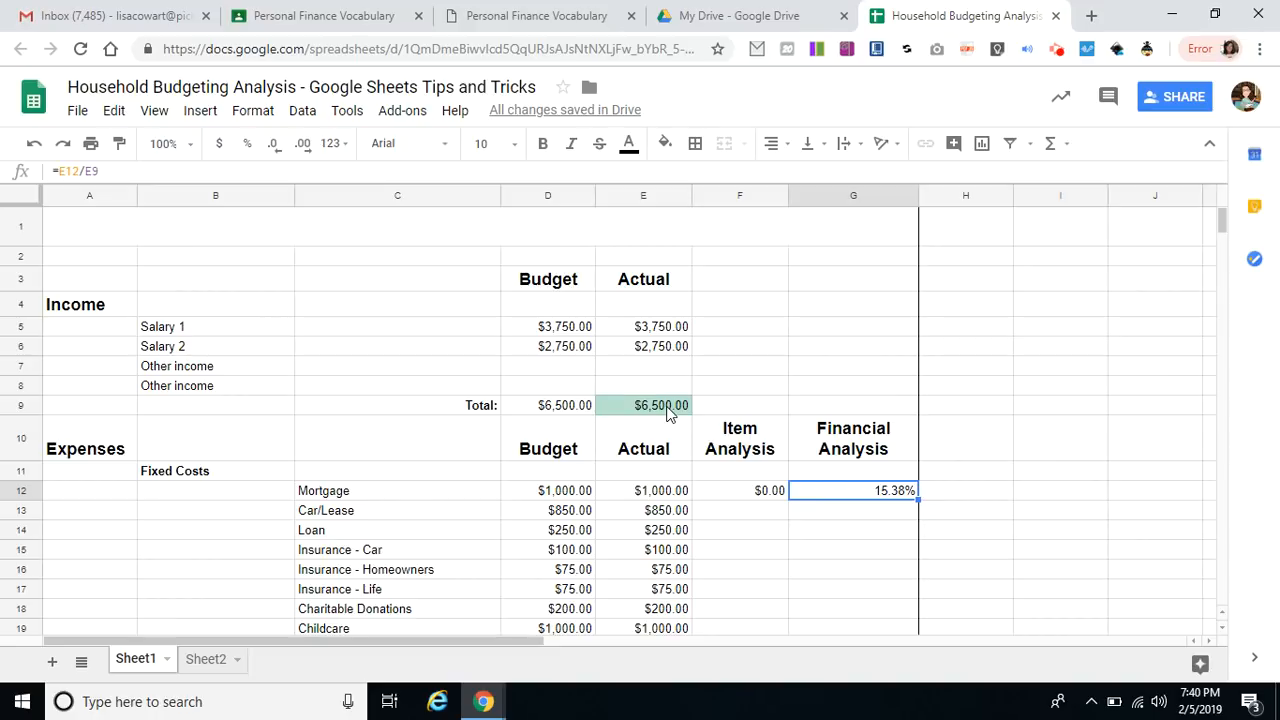
pyautogui.click(843, 514)
pyautogui.click(844, 550)
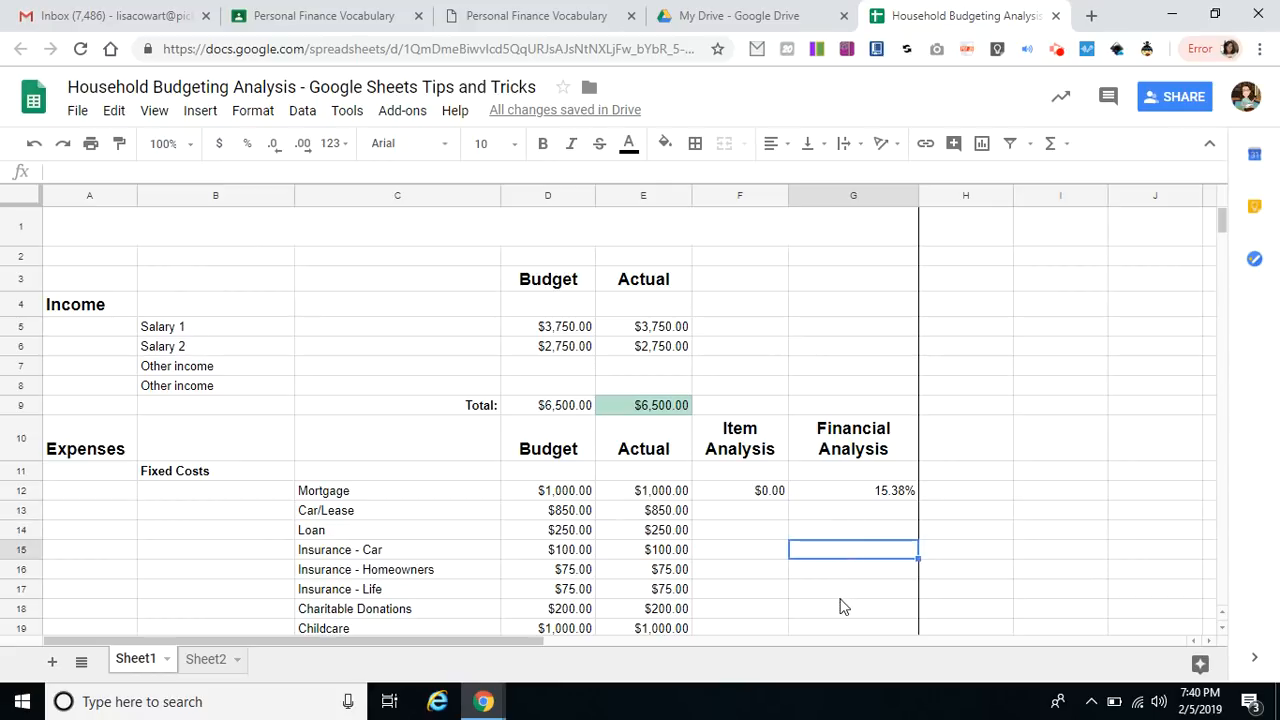
pyautogui.click(844, 592)
pyautogui.click(840, 640)
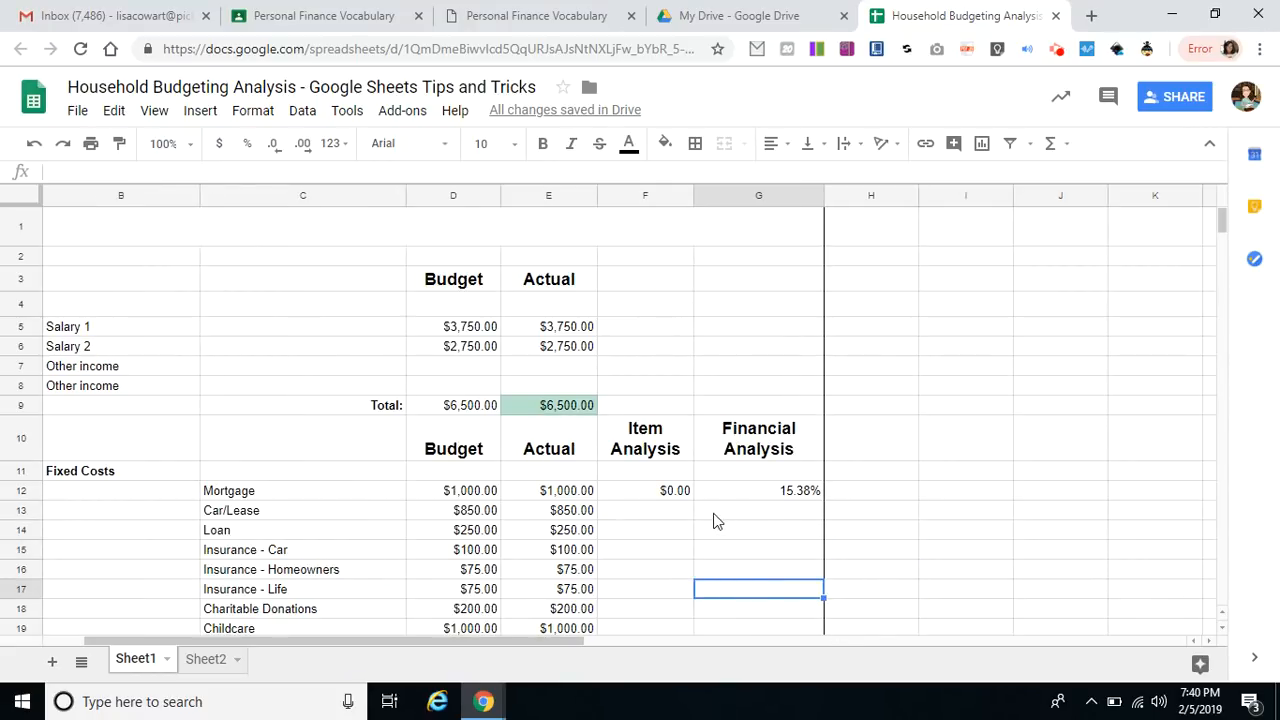
pyautogui.click(640, 492)
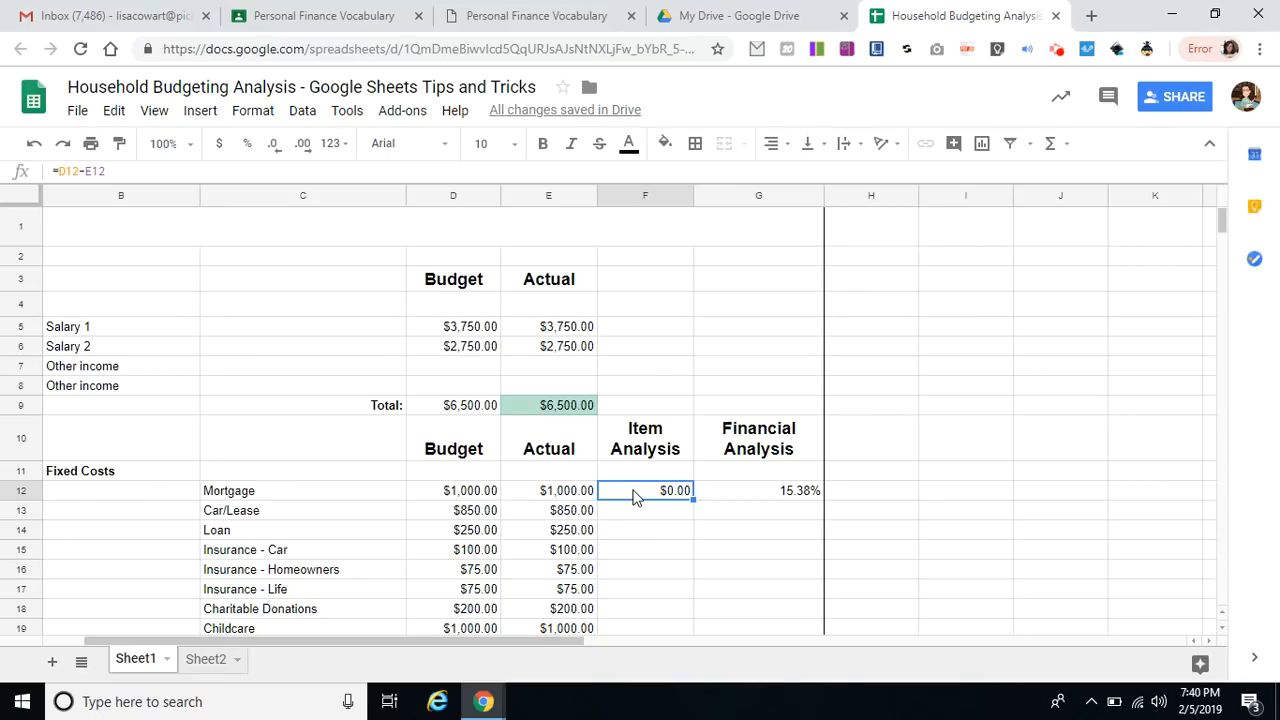
pyautogui.click(639, 513)
pyautogui.click(634, 546)
pyautogui.click(632, 570)
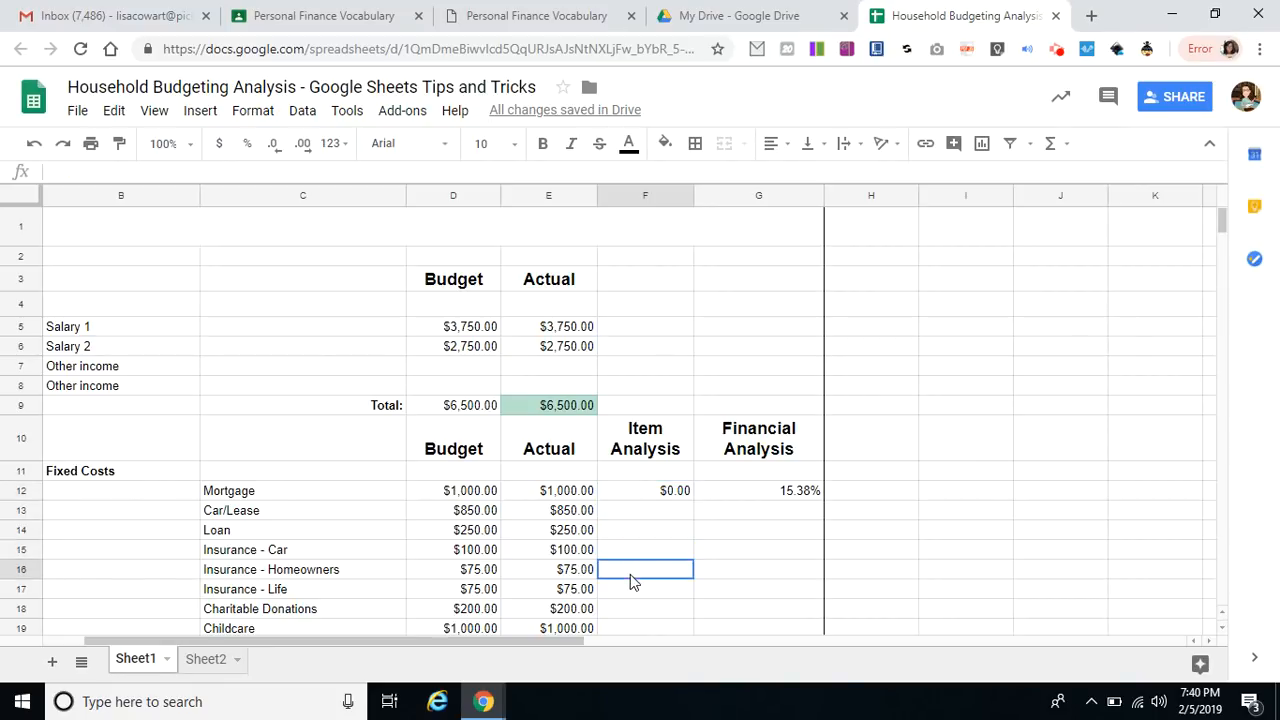
pyautogui.click(630, 612)
pyautogui.click(626, 537)
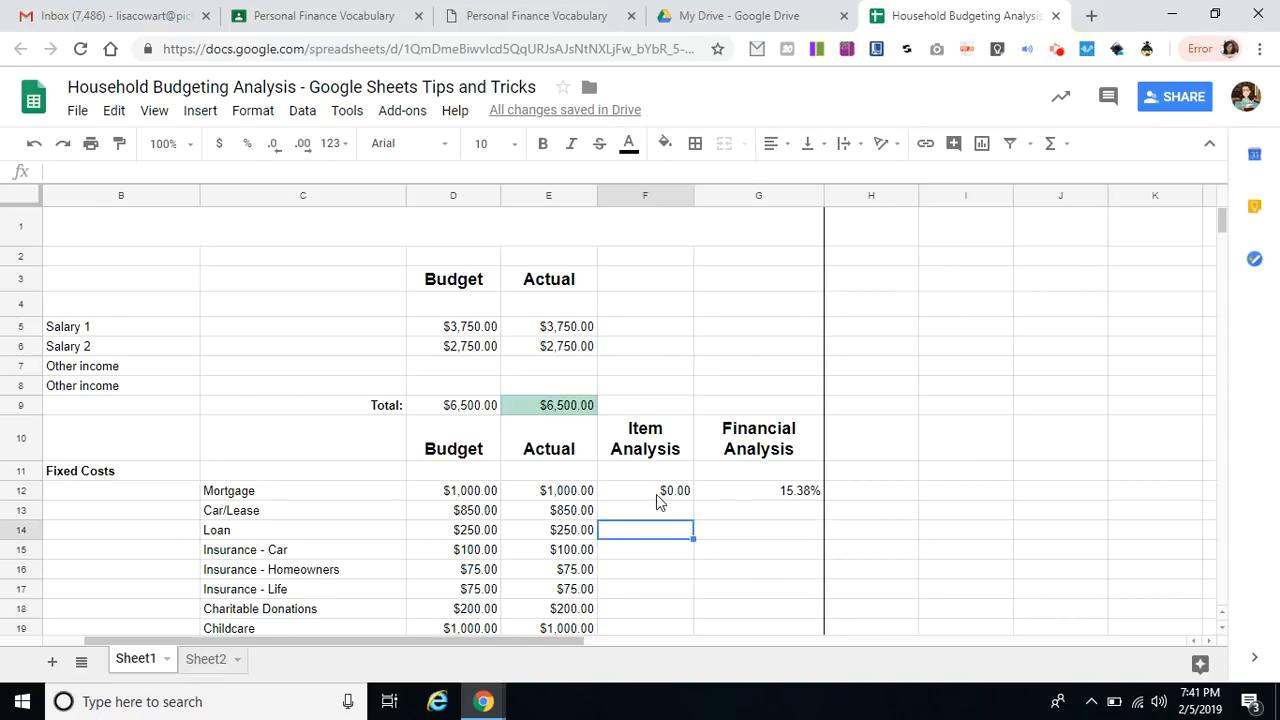
# Fill the F12 formula down through F19 for the remaining fixed costs and check the formulas in F12 and F13.
pyautogui.click(669, 492)
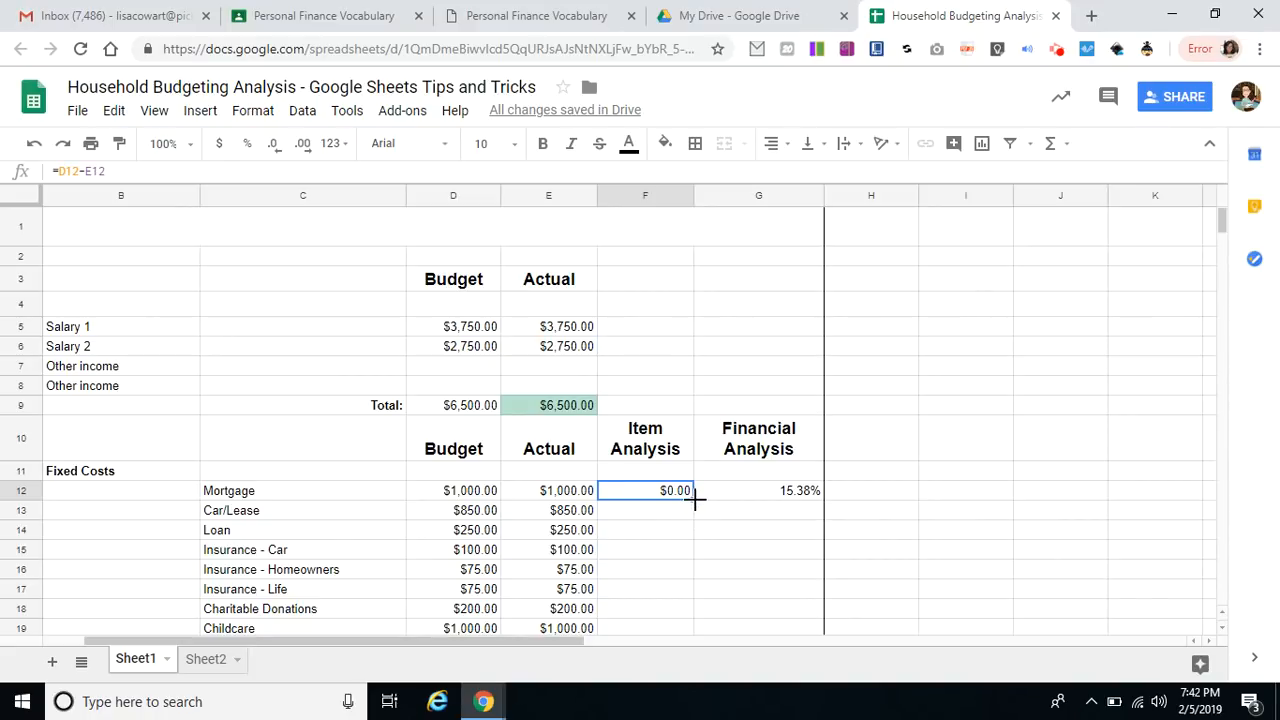
pyautogui.moveTo(695, 499); pyautogui.dragTo(680, 543)
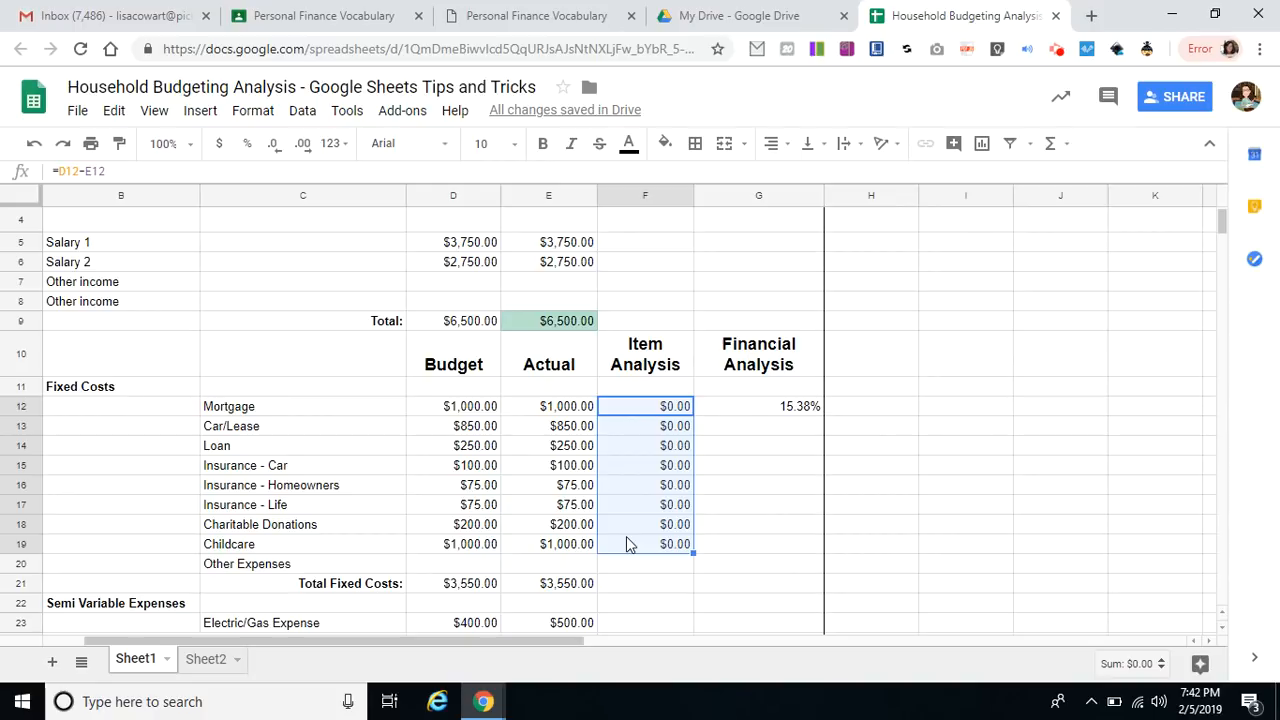
pyautogui.click(658, 410)
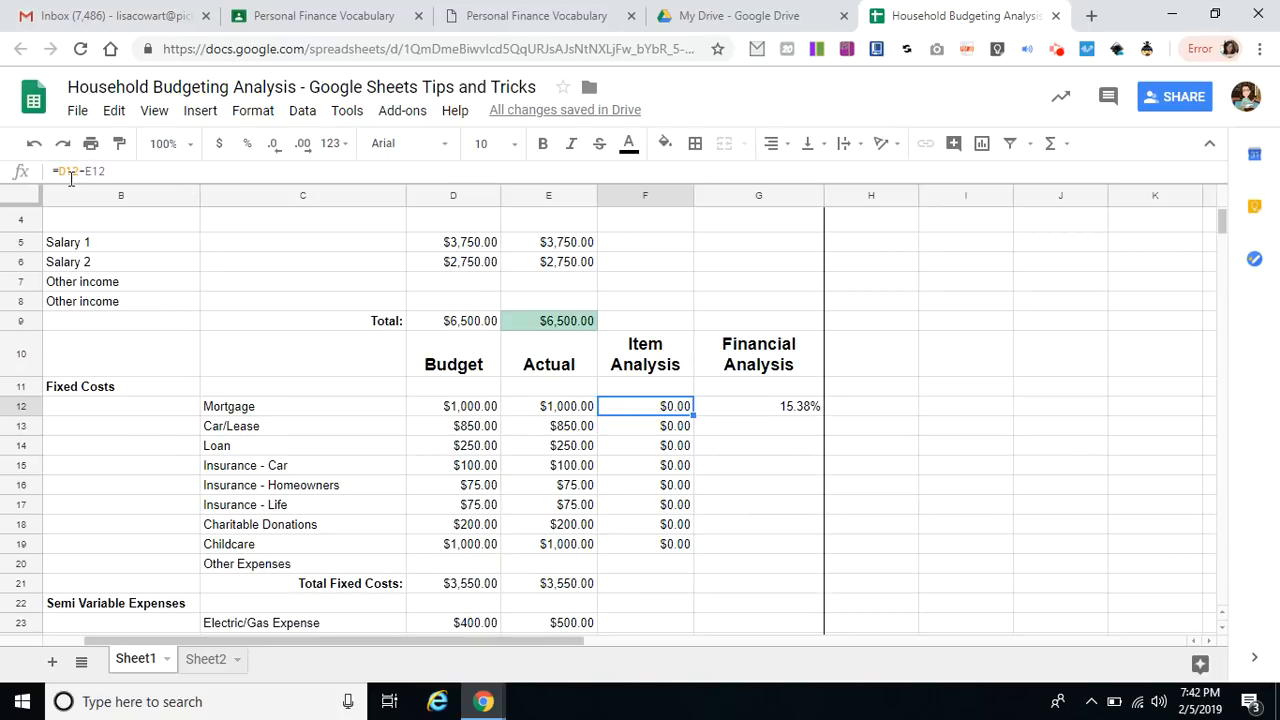
pyautogui.click(646, 432)
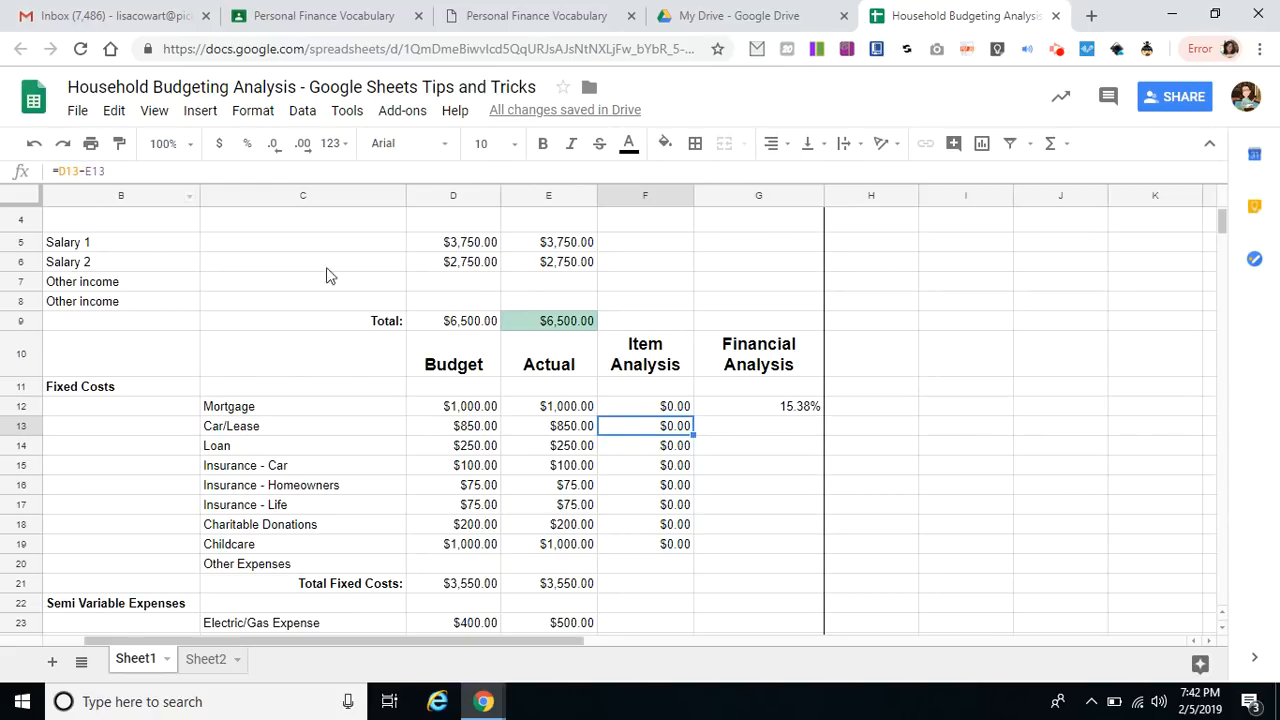
# Check the copied budget-minus-actual formulas in F14 through F19 for the remaining fixed costs.
pyautogui.click(676, 450)
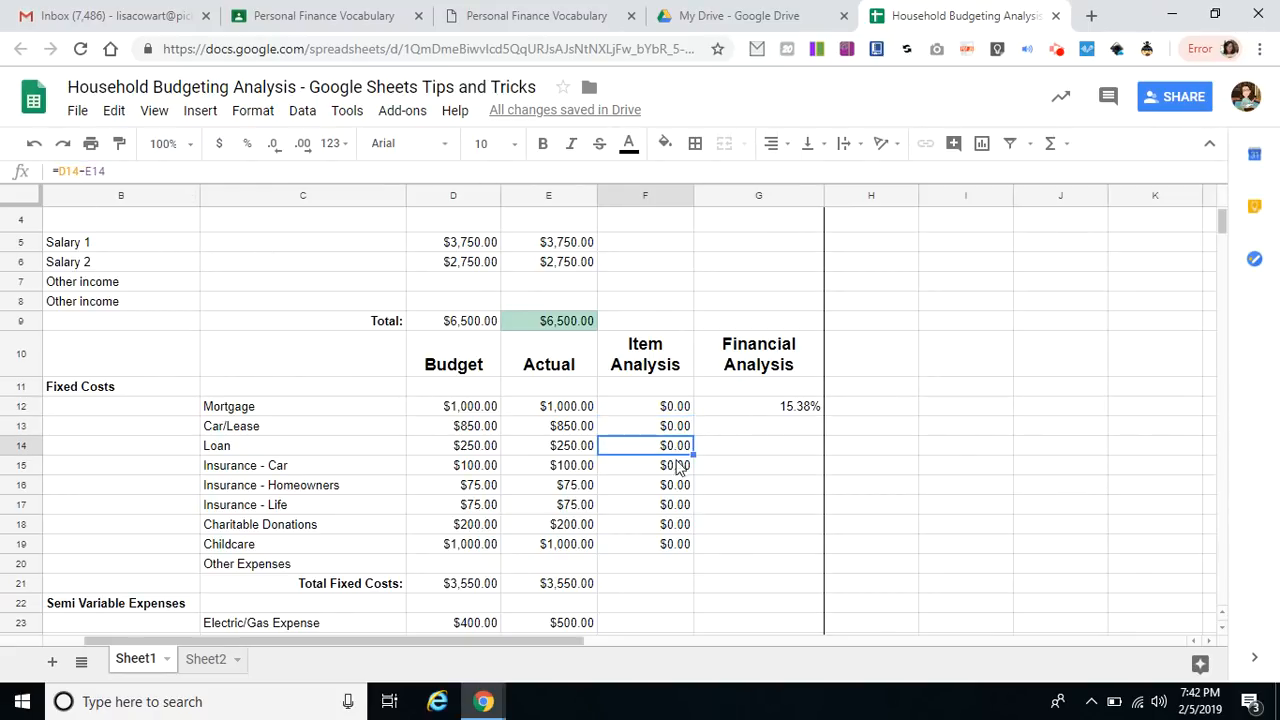
pyautogui.click(676, 470)
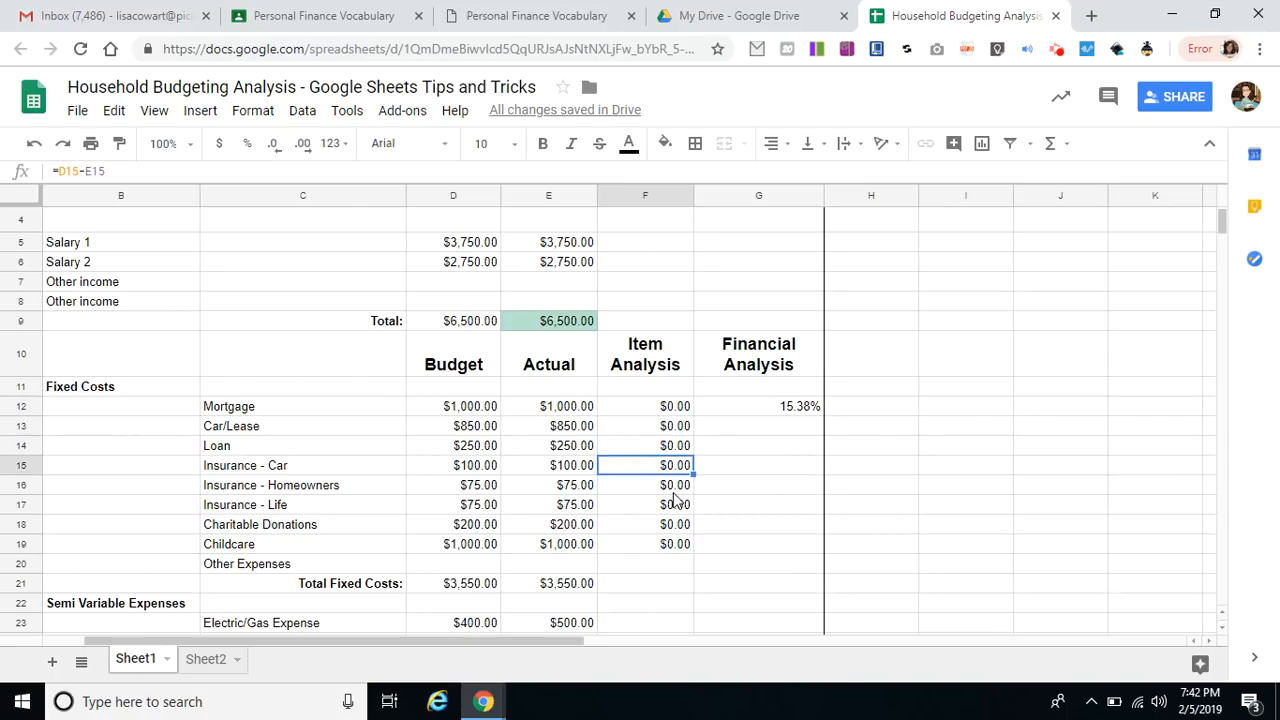
pyautogui.click(674, 490)
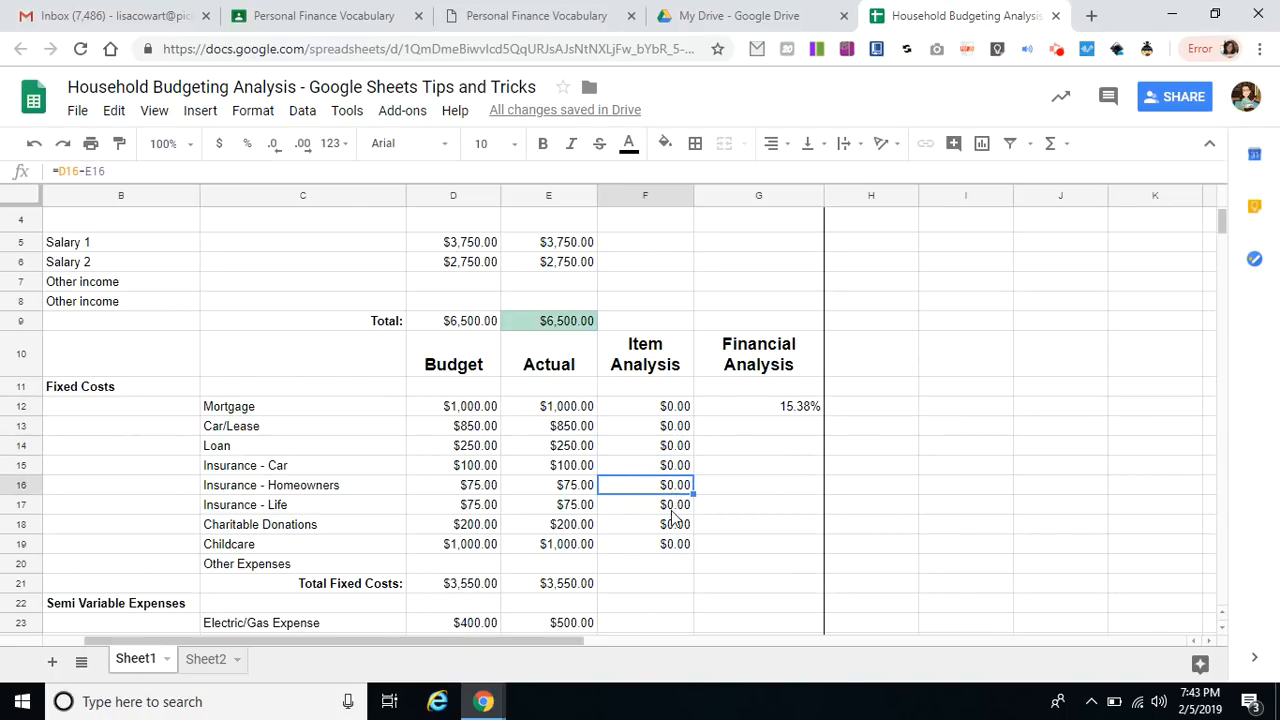
pyautogui.click(673, 510)
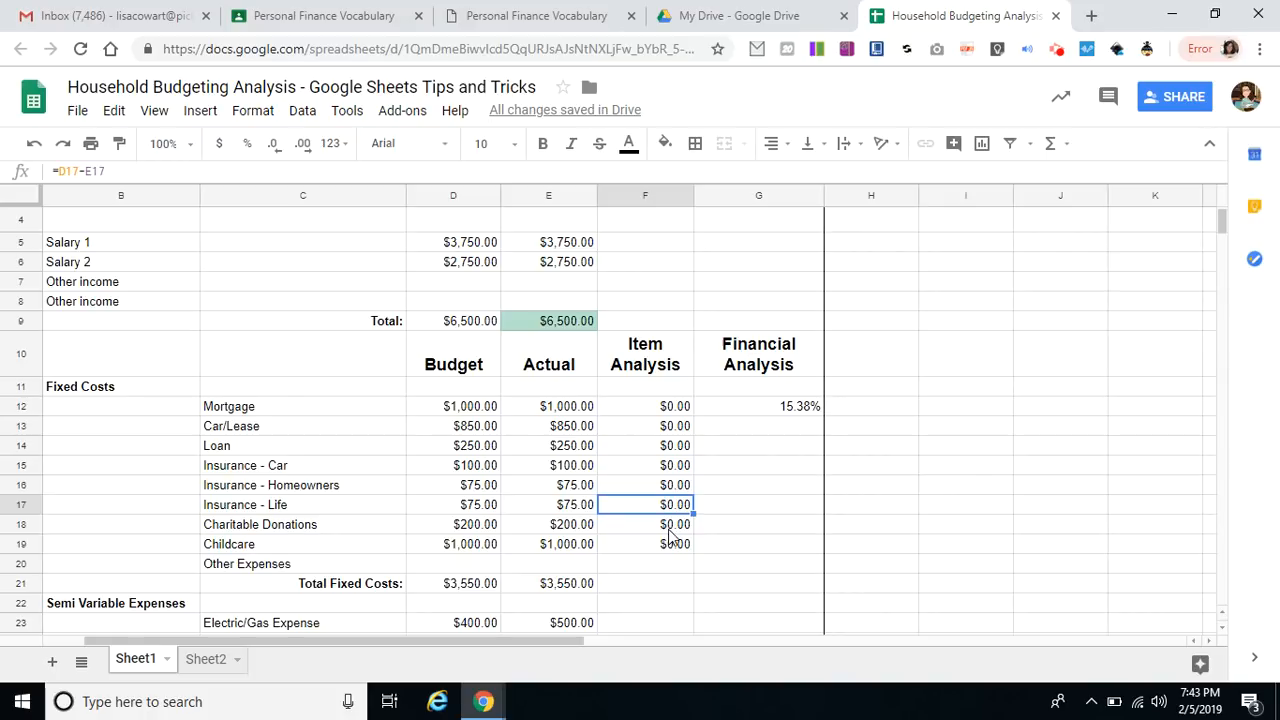
pyautogui.click(670, 528)
pyautogui.click(666, 547)
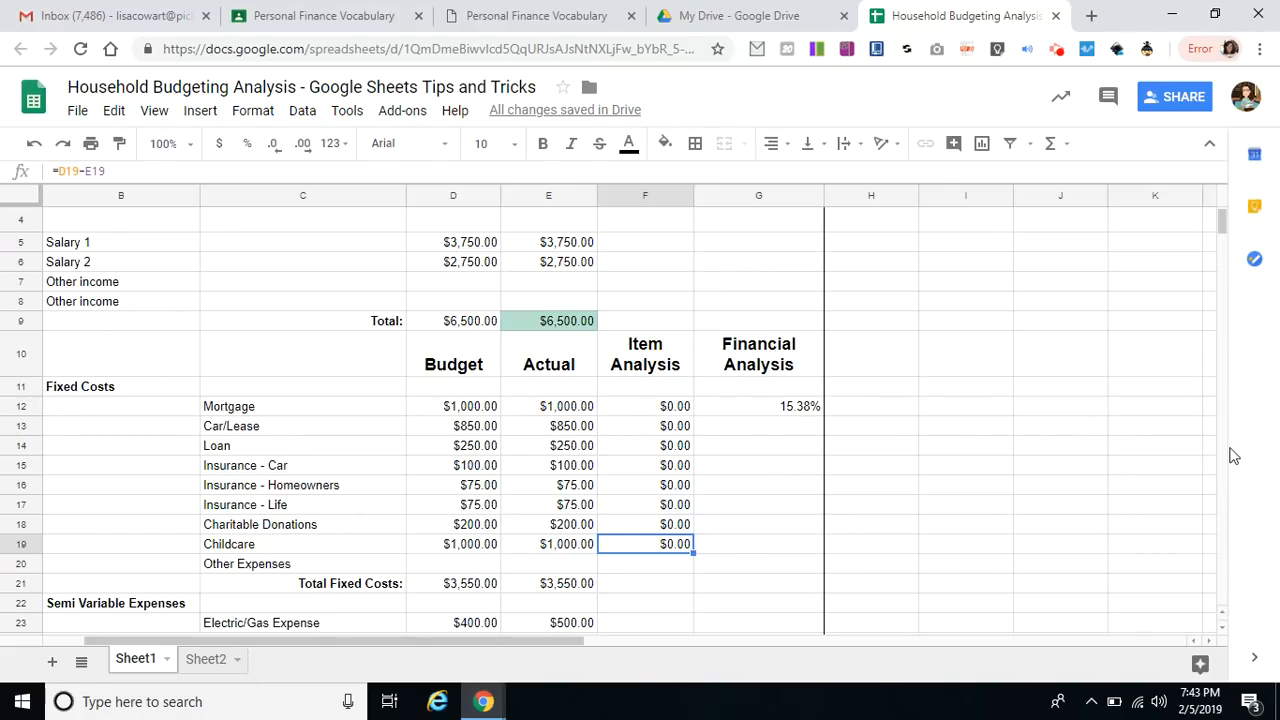
# Copy the Childcare difference formula from F19 to F23 and fill it down through F31 for the semi-variable expenses.
pyautogui.click(1223, 628)
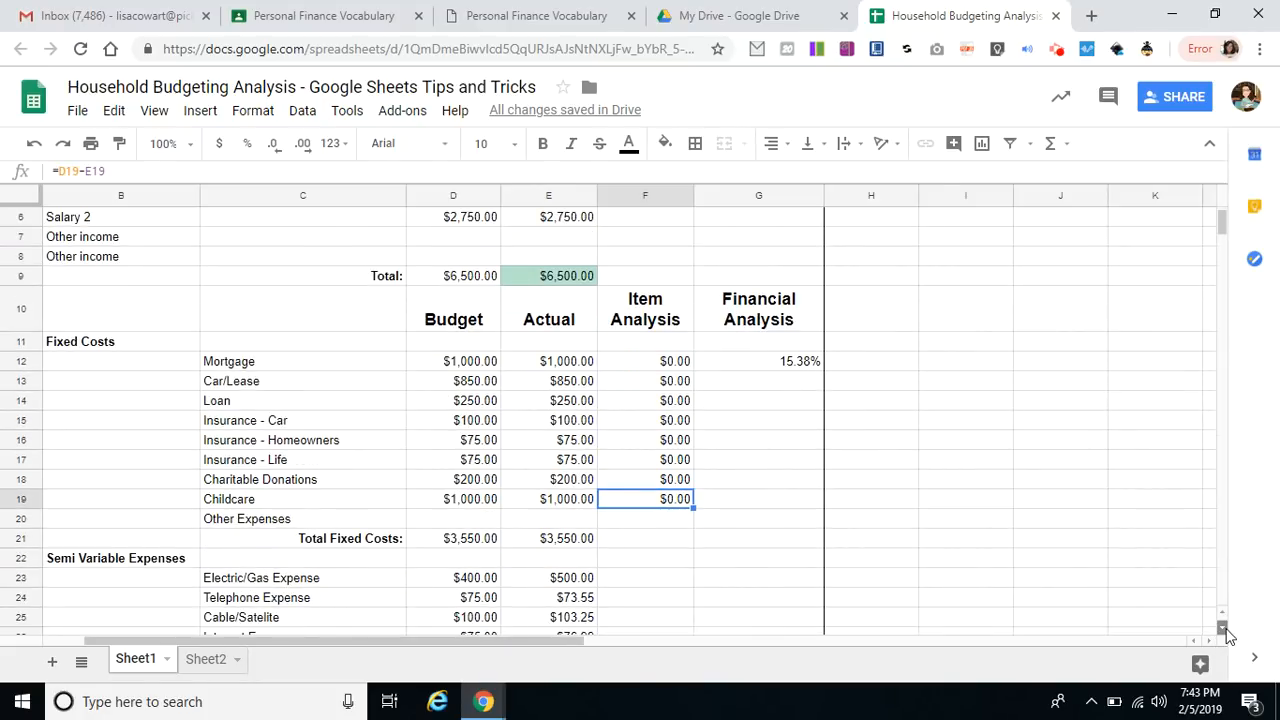
pyautogui.scroll(-4, 1225, 628)
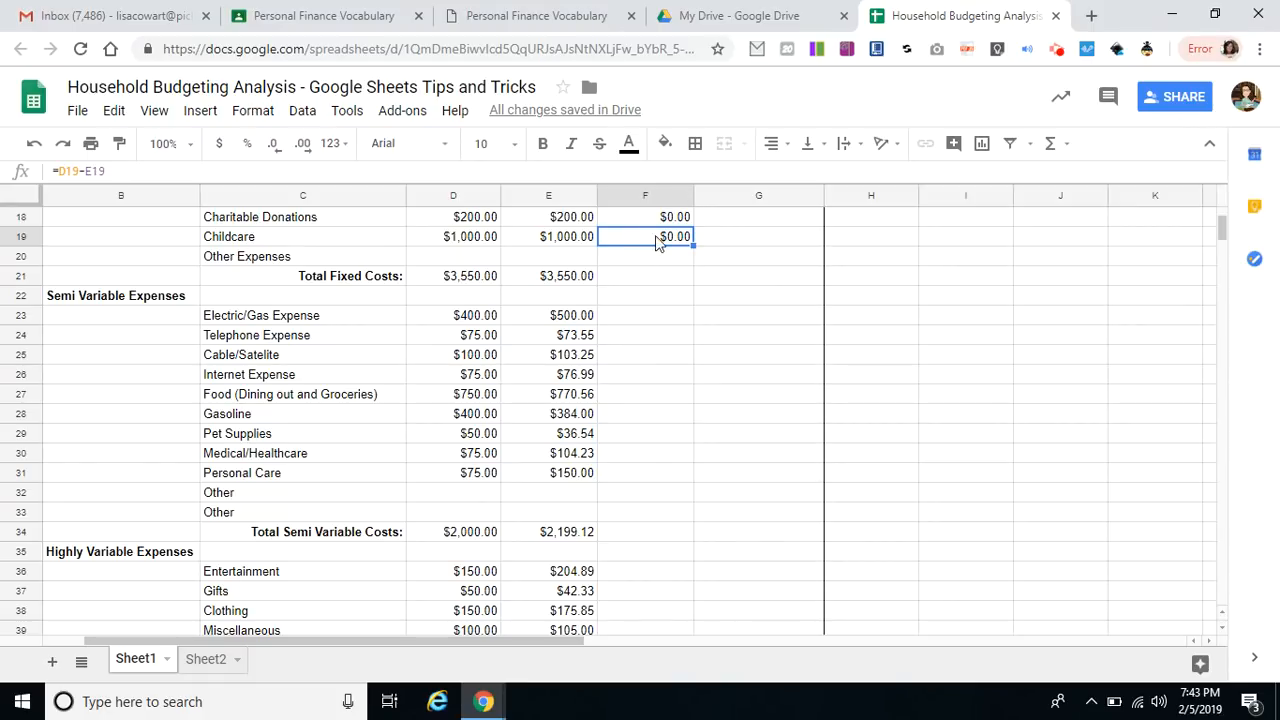
pyautogui.click(642, 316)
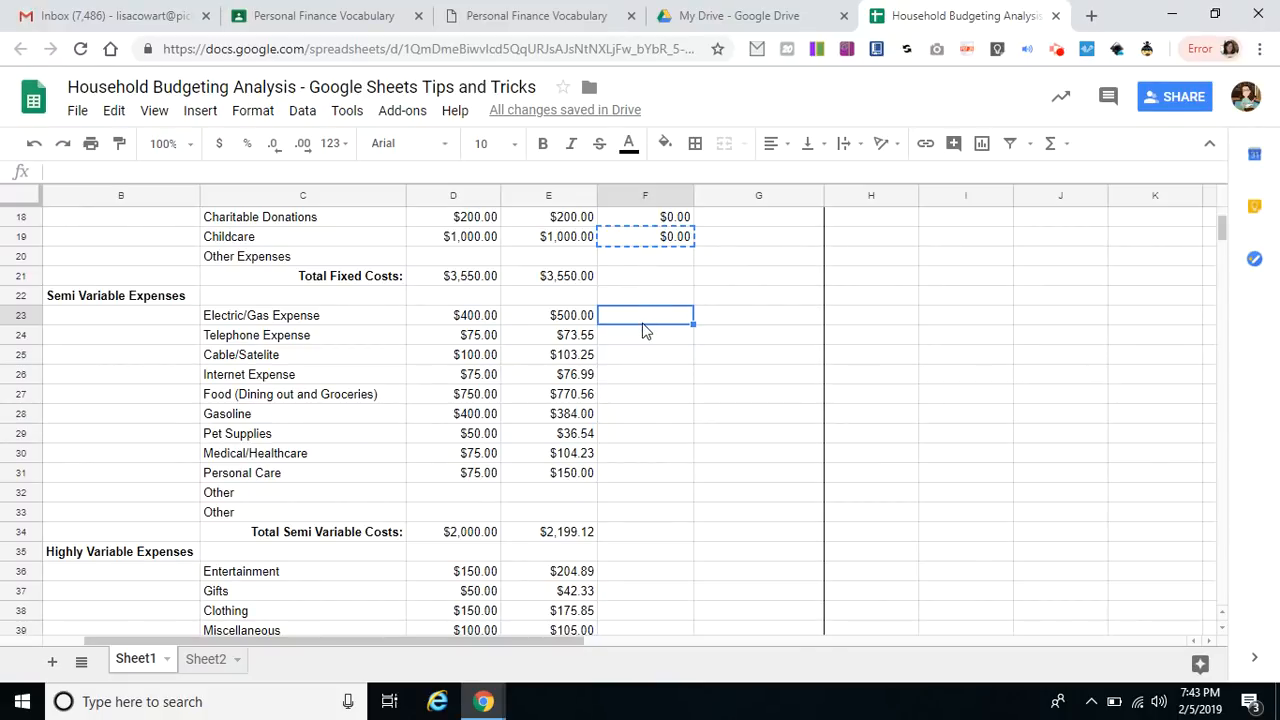
pyautogui.hotkey('ctrl', 'v')
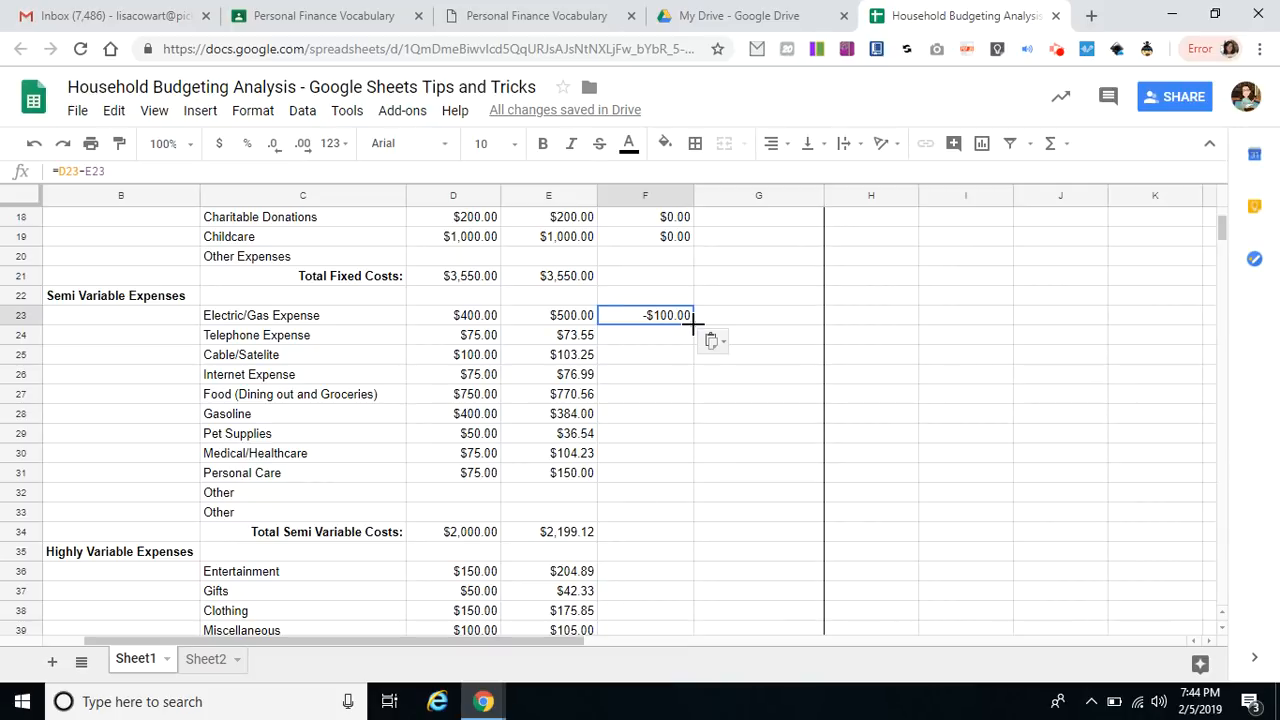
pyautogui.moveTo(694, 325); pyautogui.dragTo(687, 488)
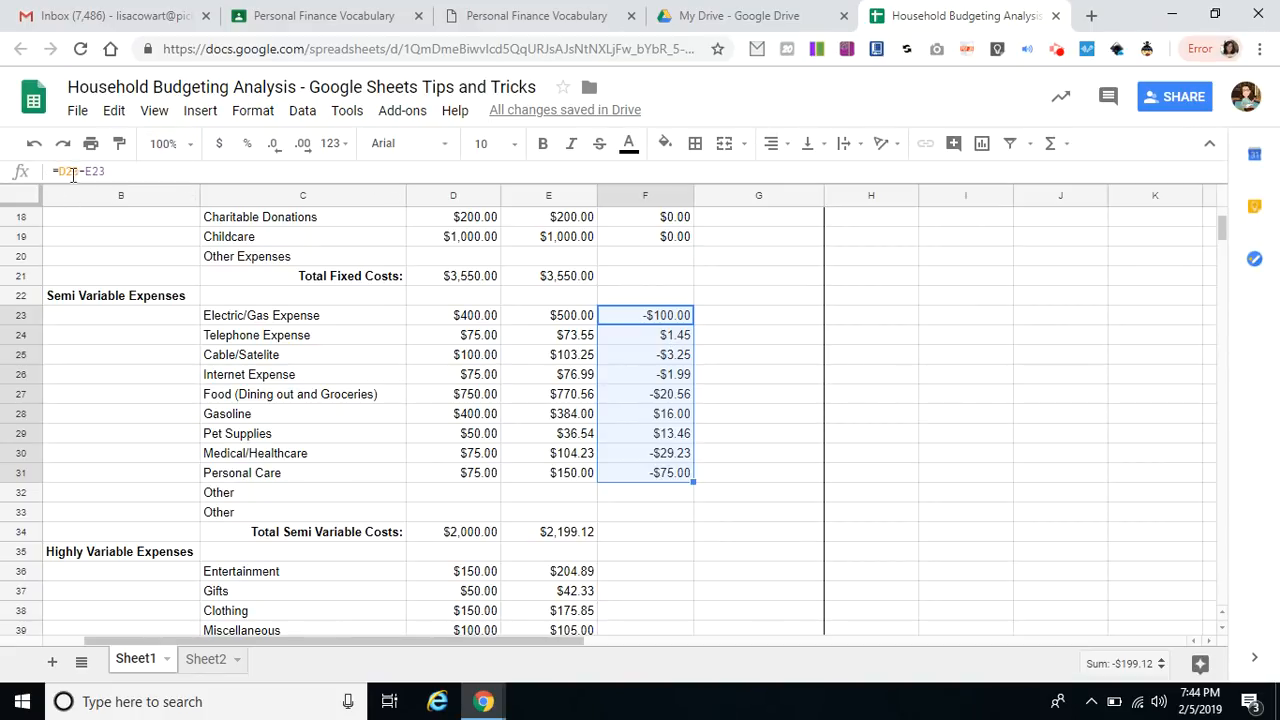
# Check the formulas in F24 through F31 and extend the Personal Care formula through F33 for the two Other rows.
pyautogui.click(650, 340)
pyautogui.click(651, 357)
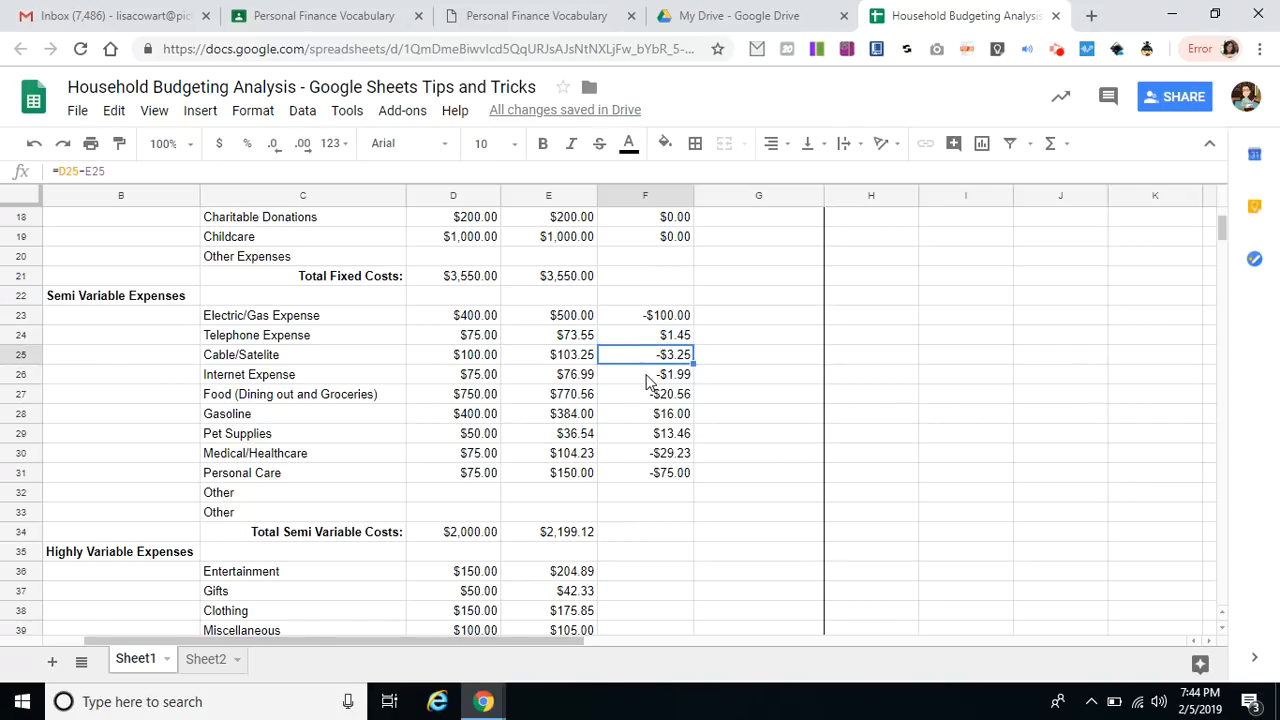
pyautogui.click(646, 378)
pyautogui.click(647, 398)
pyautogui.click(643, 418)
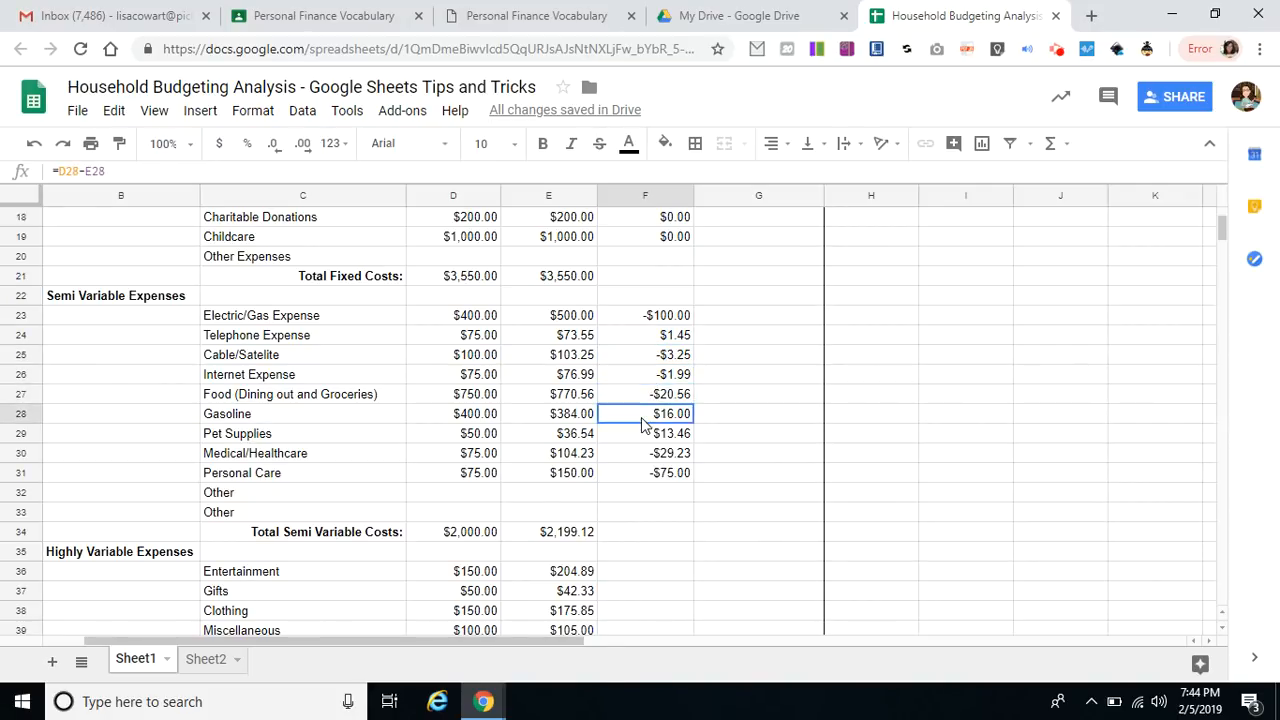
pyautogui.click(645, 440)
pyautogui.click(645, 459)
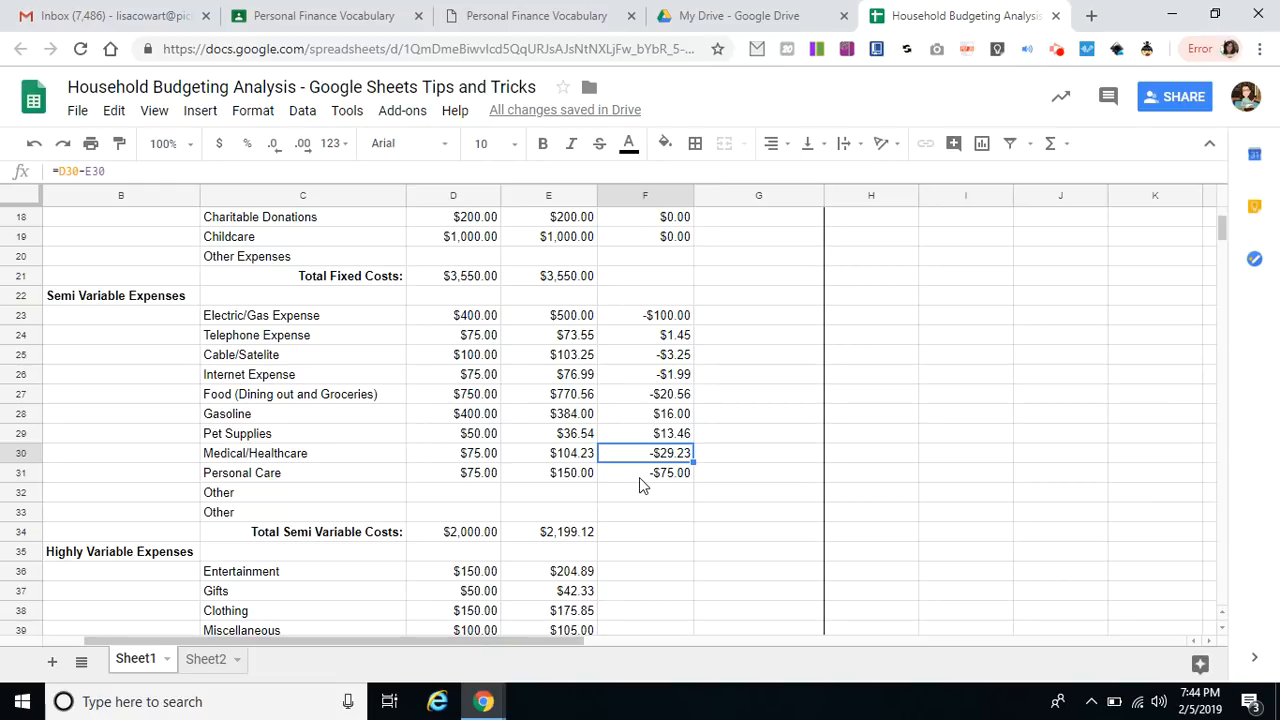
pyautogui.click(642, 478)
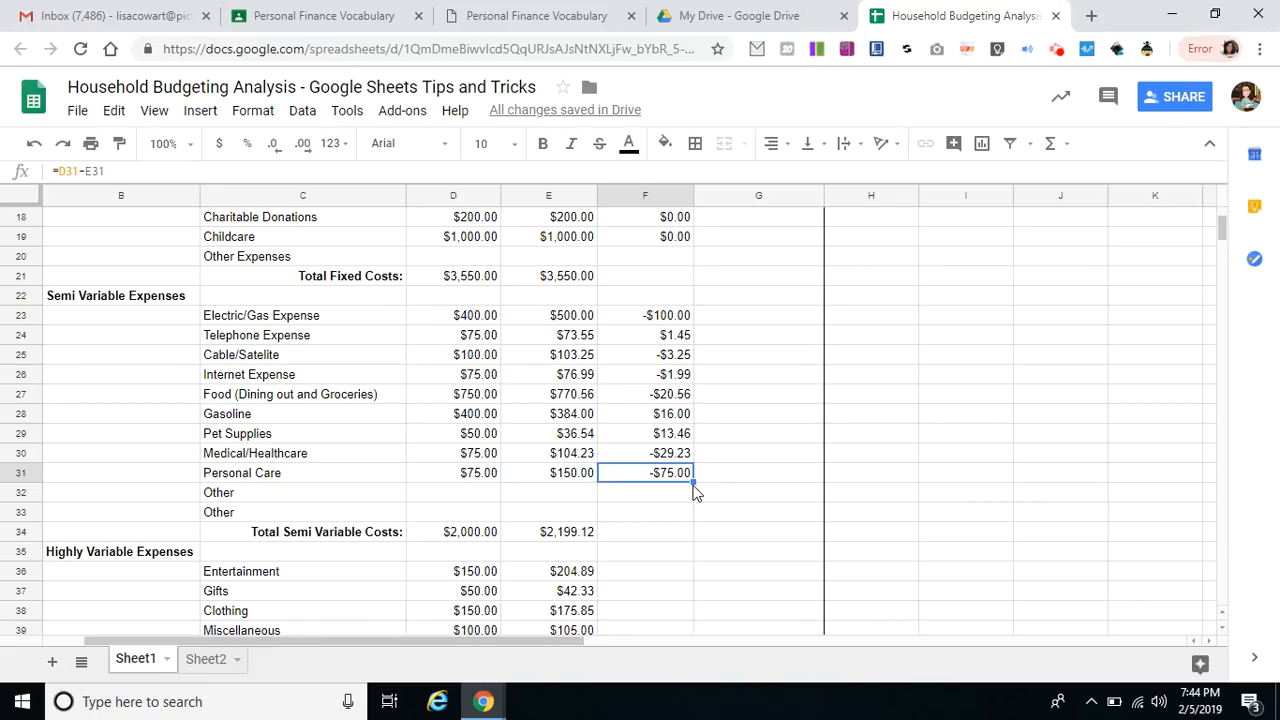
pyautogui.moveTo(691, 480); pyautogui.dragTo(696, 516)
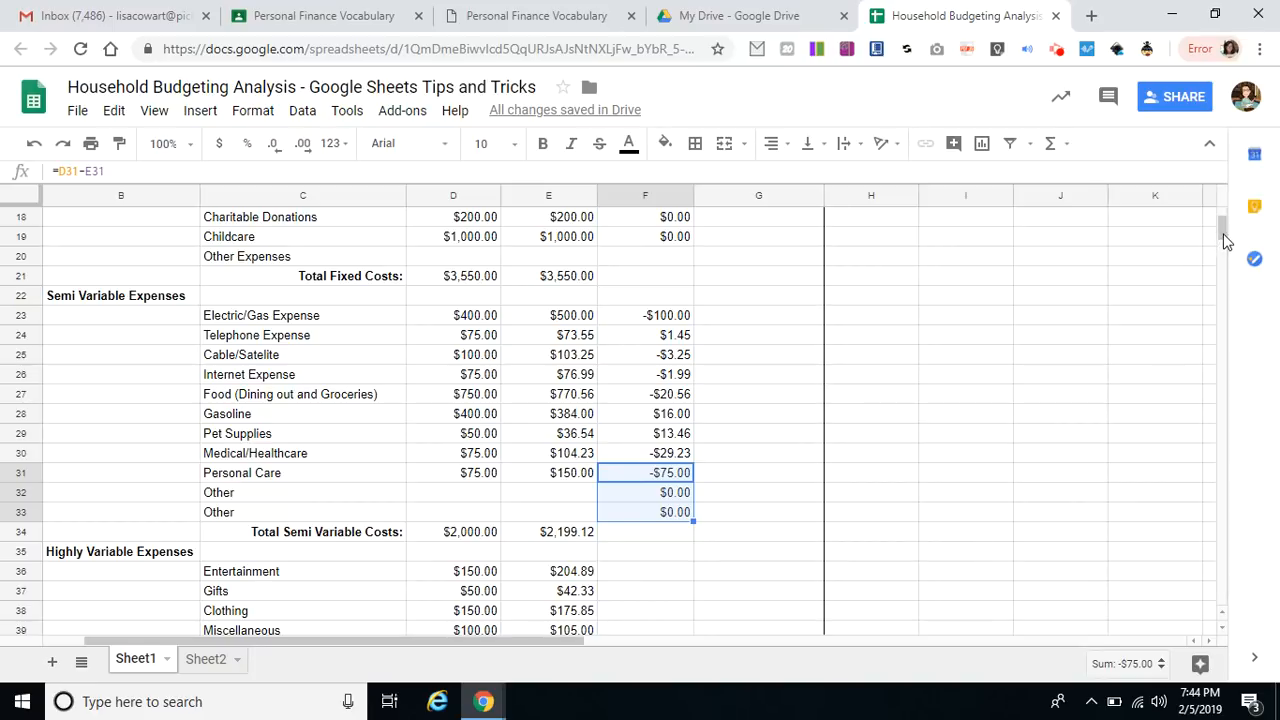
# Copy the difference formula from F33 to F36 and fill it down through F39 for the highly variable expenses.
pyautogui.scroll(-4, 1224, 241)
pyautogui.scroll(2, 1224, 242)
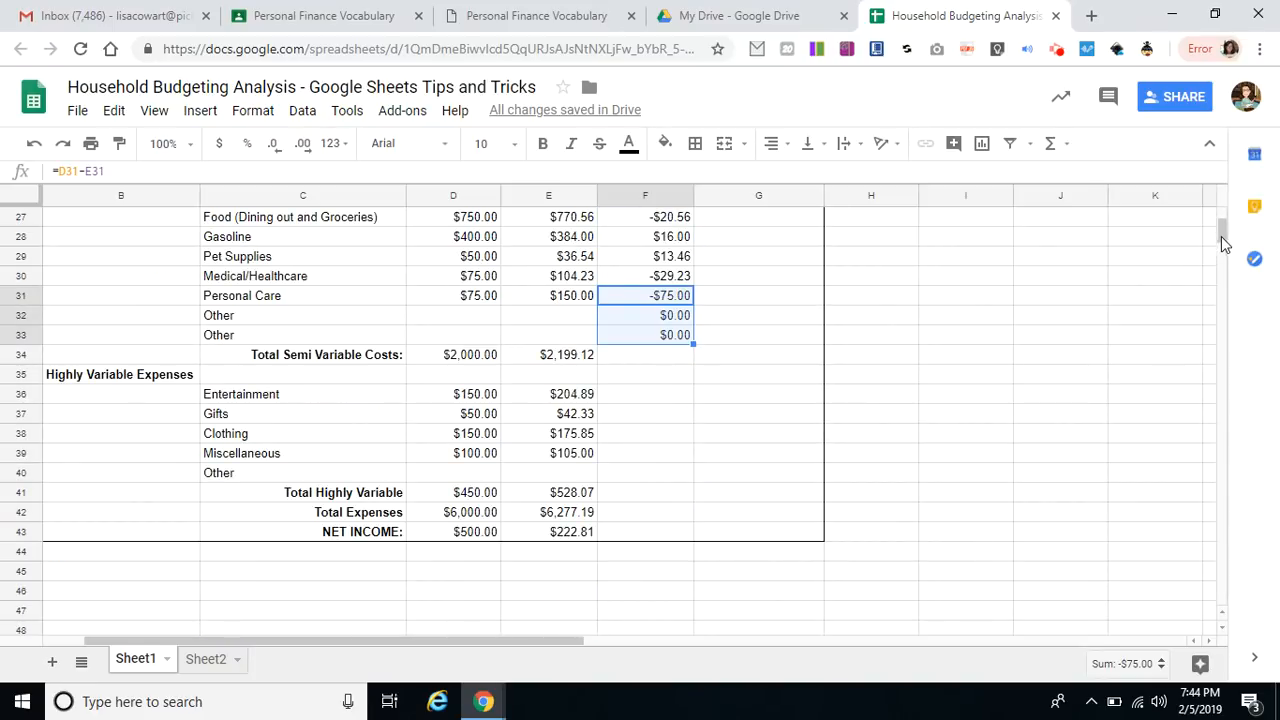
pyautogui.click(670, 340)
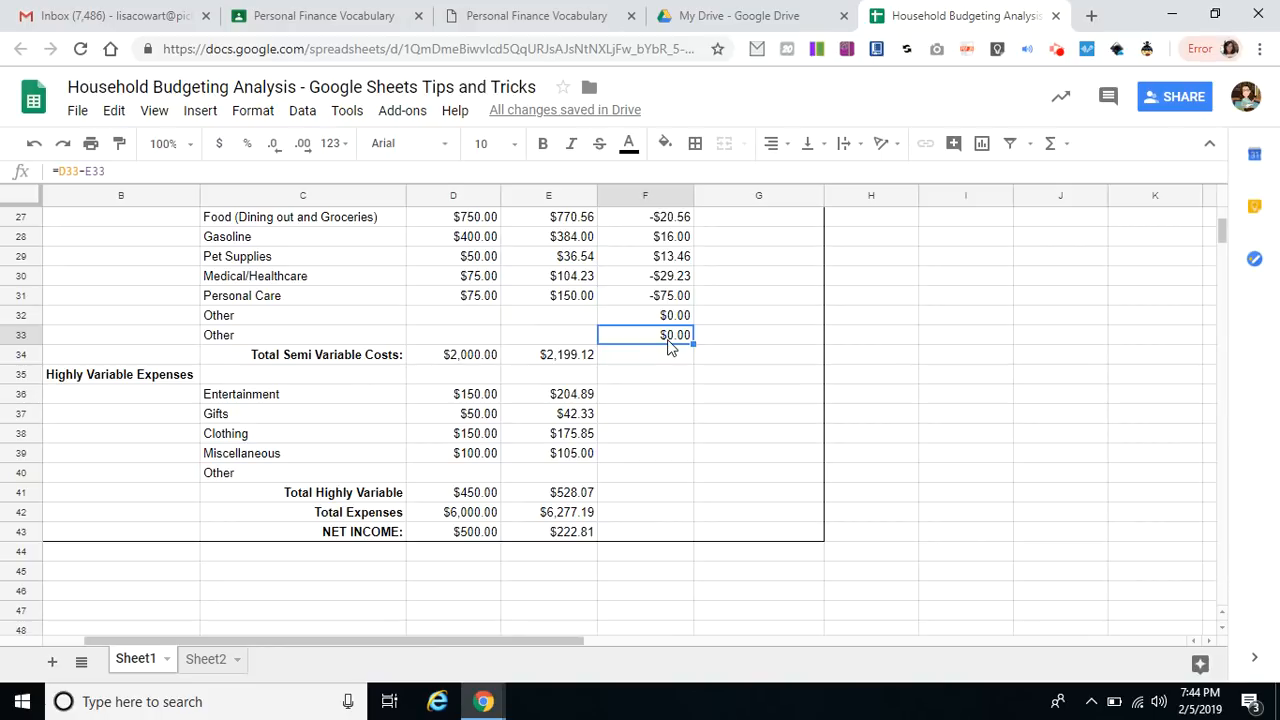
pyautogui.click(643, 404)
pyautogui.hotkey('ctrl', 'v')
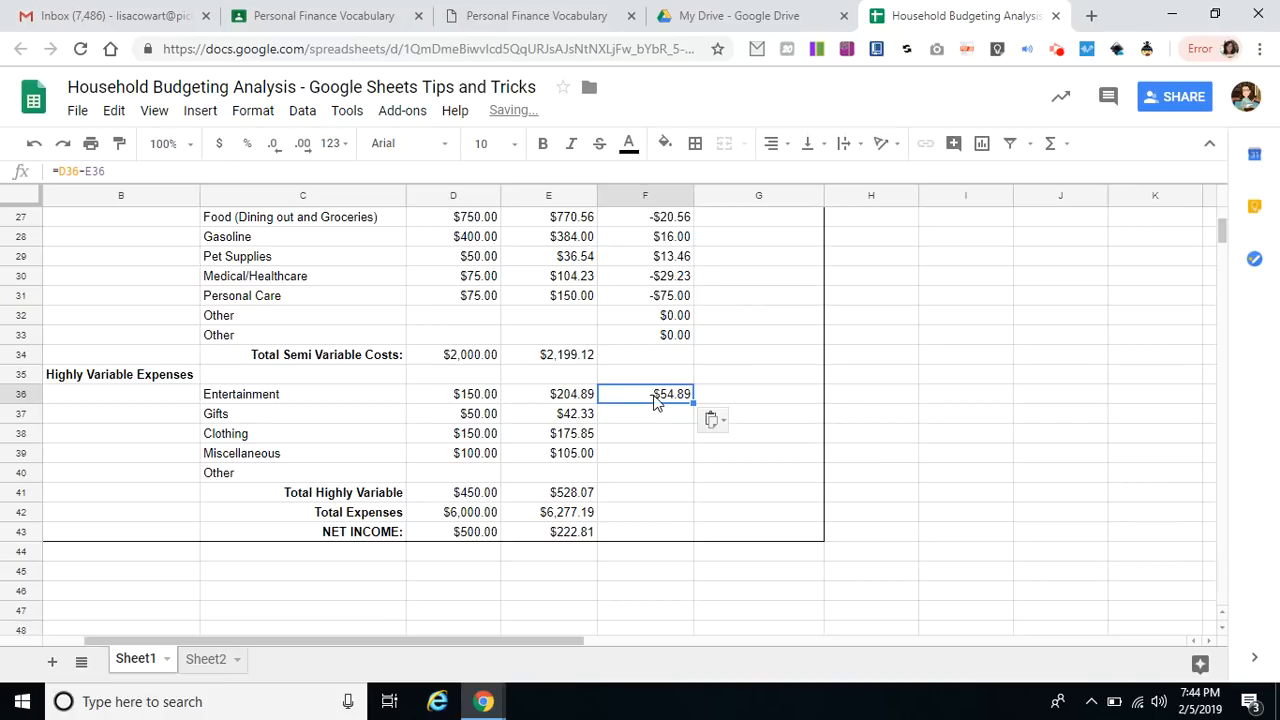
pyautogui.click(640, 397)
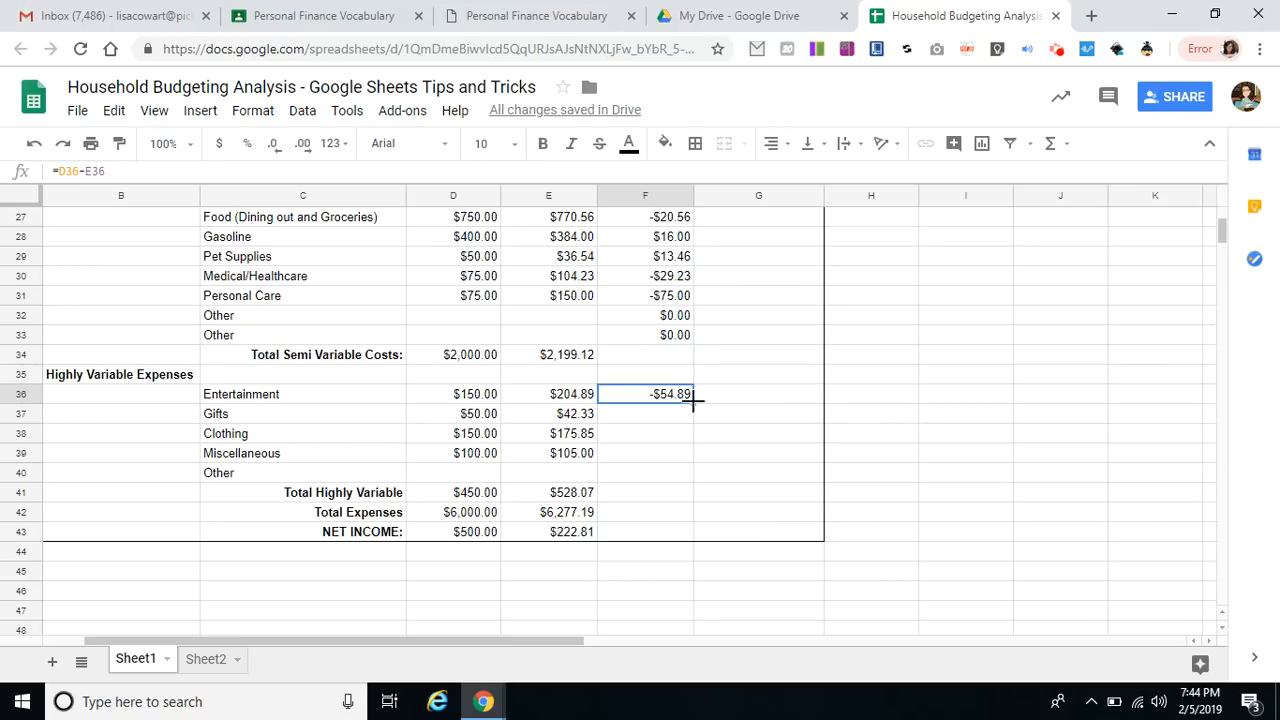
pyautogui.moveTo(694, 402); pyautogui.dragTo(692, 456)
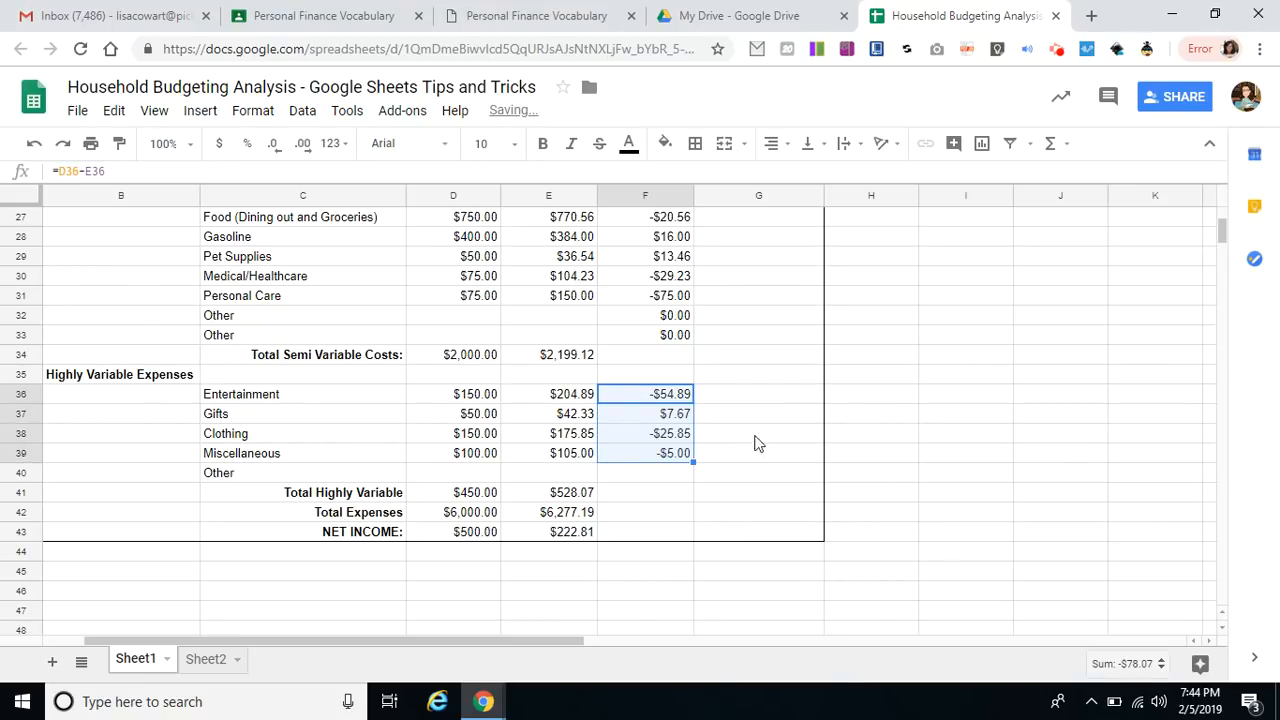
# Review the Item Analysis differences across the fixed, semi-variable and highly variable expenses.
pyautogui.moveTo(1221, 234); pyautogui.dragTo(1222, 226)
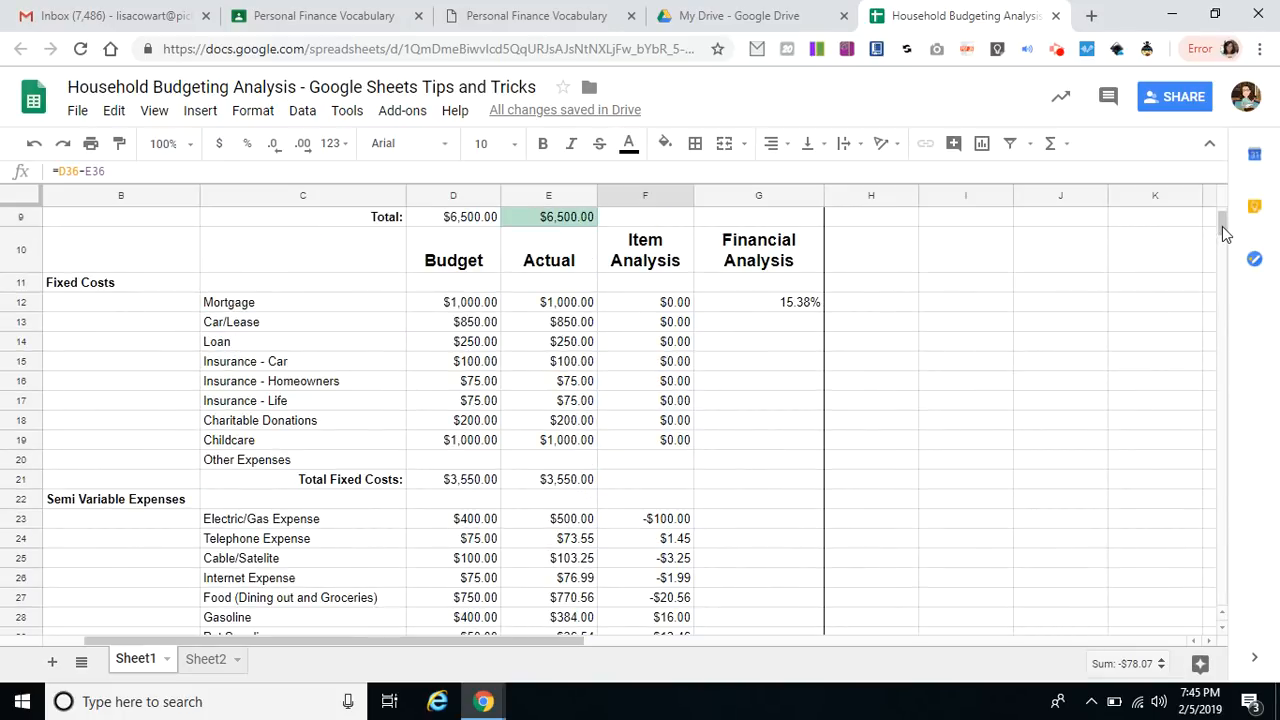
pyautogui.moveTo(1222, 227); pyautogui.dragTo(1224, 231)
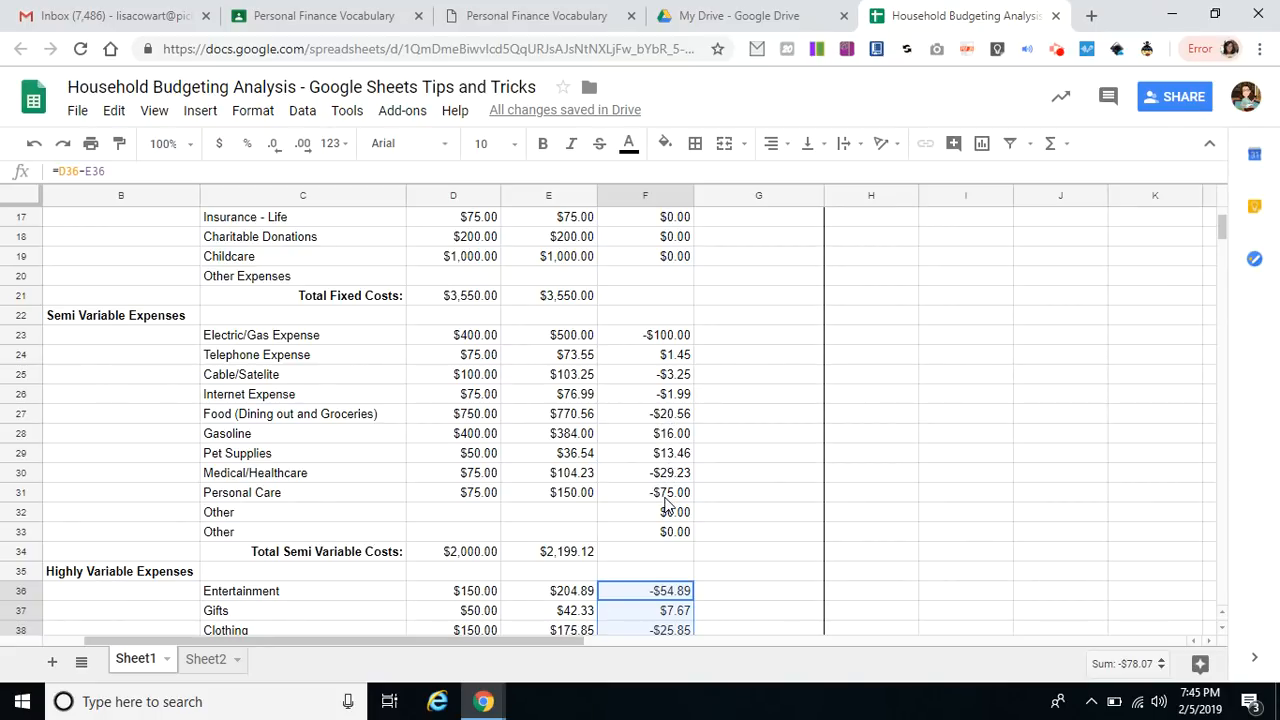
pyautogui.click(682, 592)
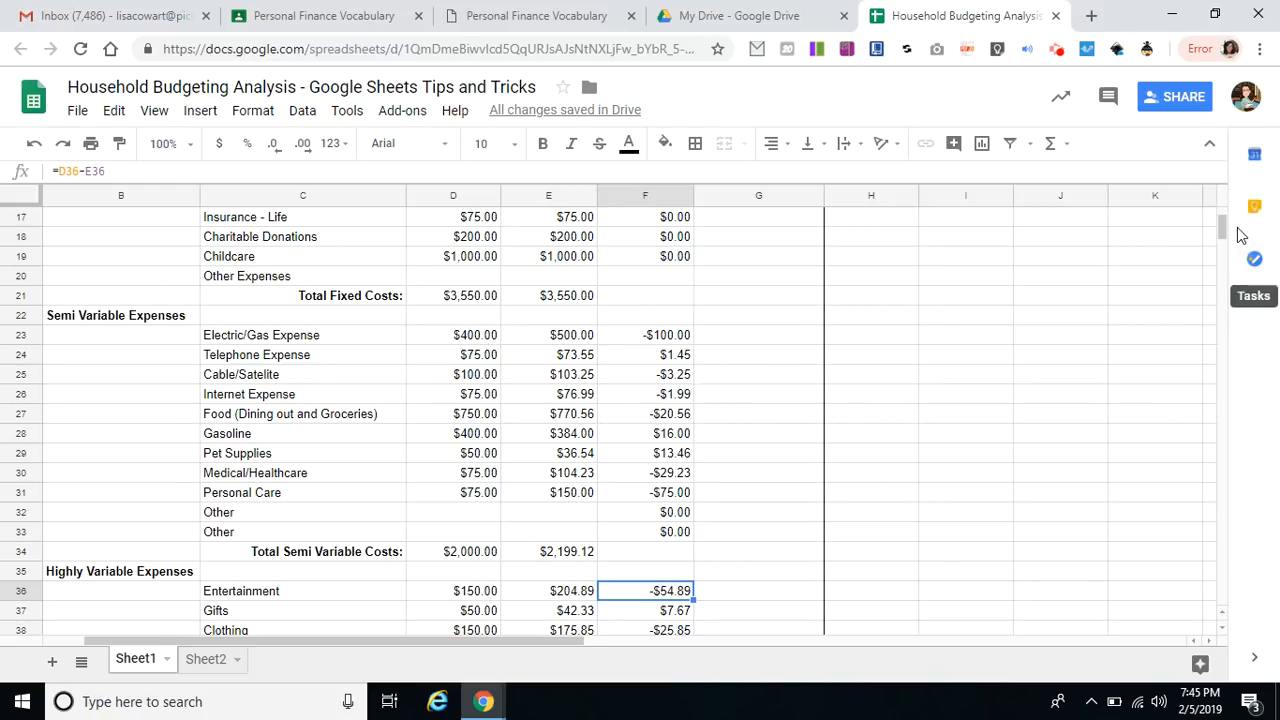
# Examine the Financial Analysis column, the Mortgage formula in G12, the actual income total in E9 and the actual fixed costs it relates to.
pyautogui.moveTo(1219, 227); pyautogui.dragTo(1219, 220)
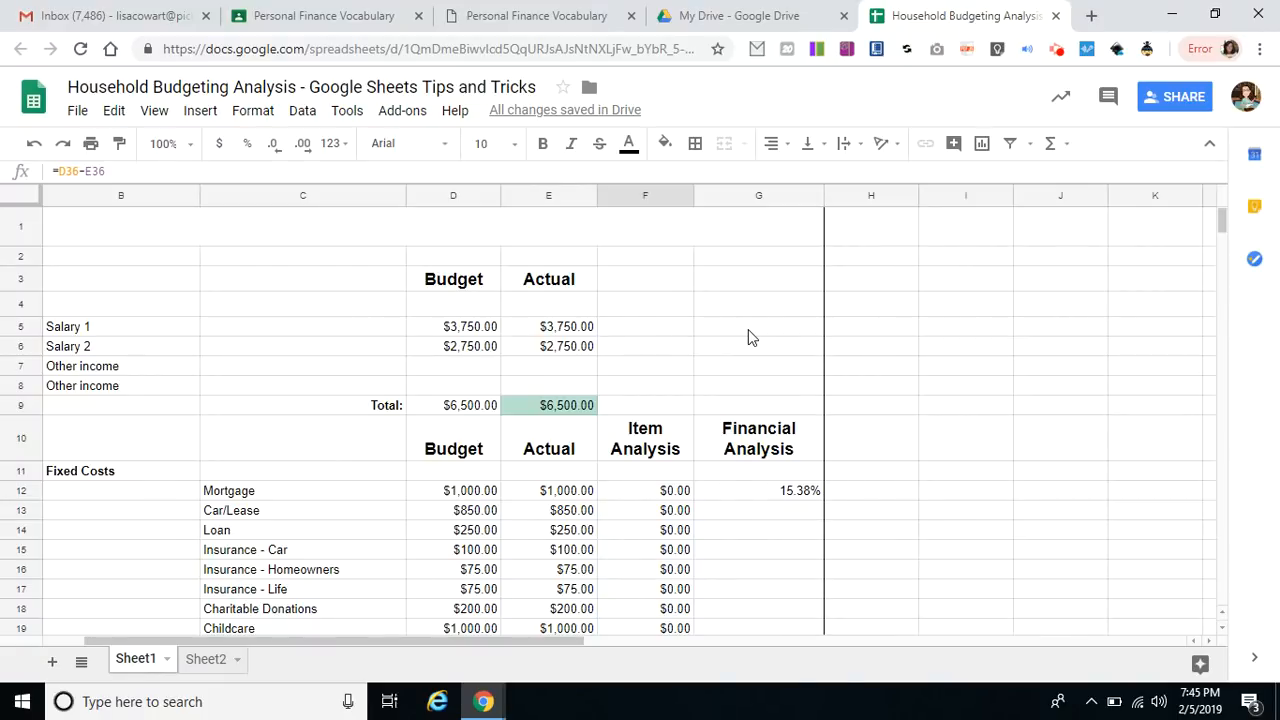
pyautogui.click(756, 514)
pyautogui.click(757, 553)
pyautogui.click(754, 592)
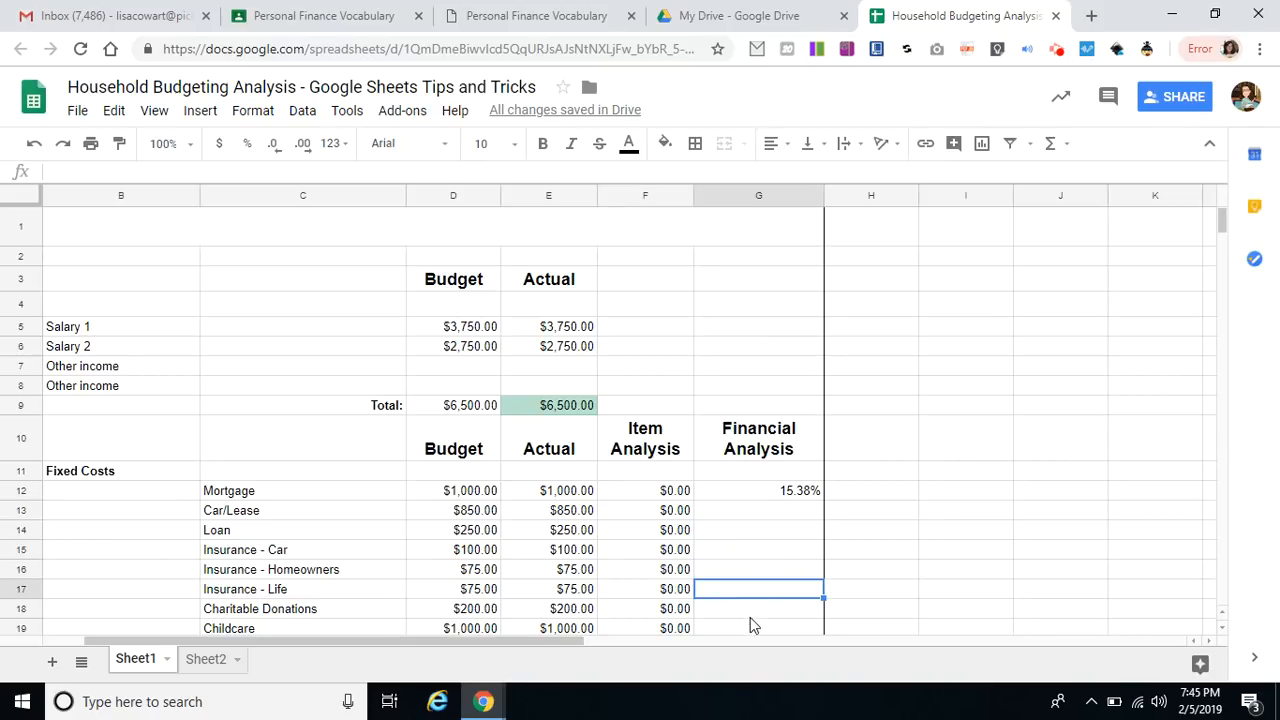
pyautogui.click(792, 494)
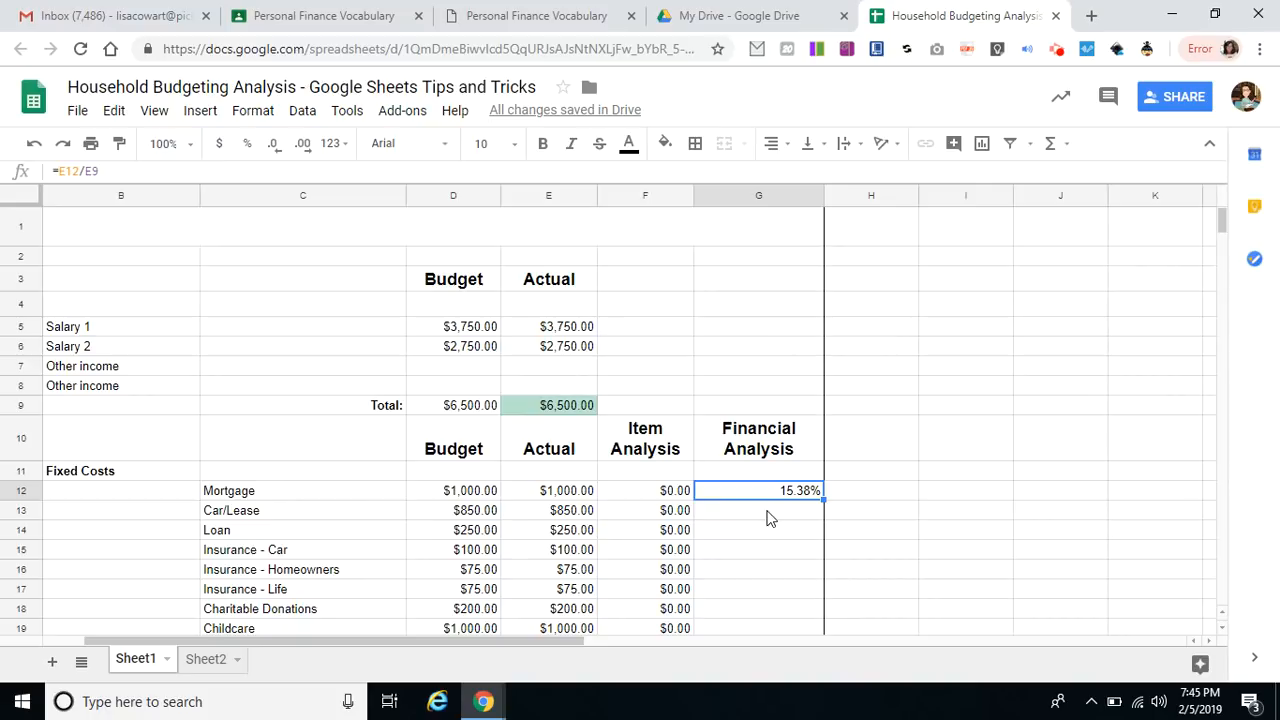
pyautogui.click(555, 410)
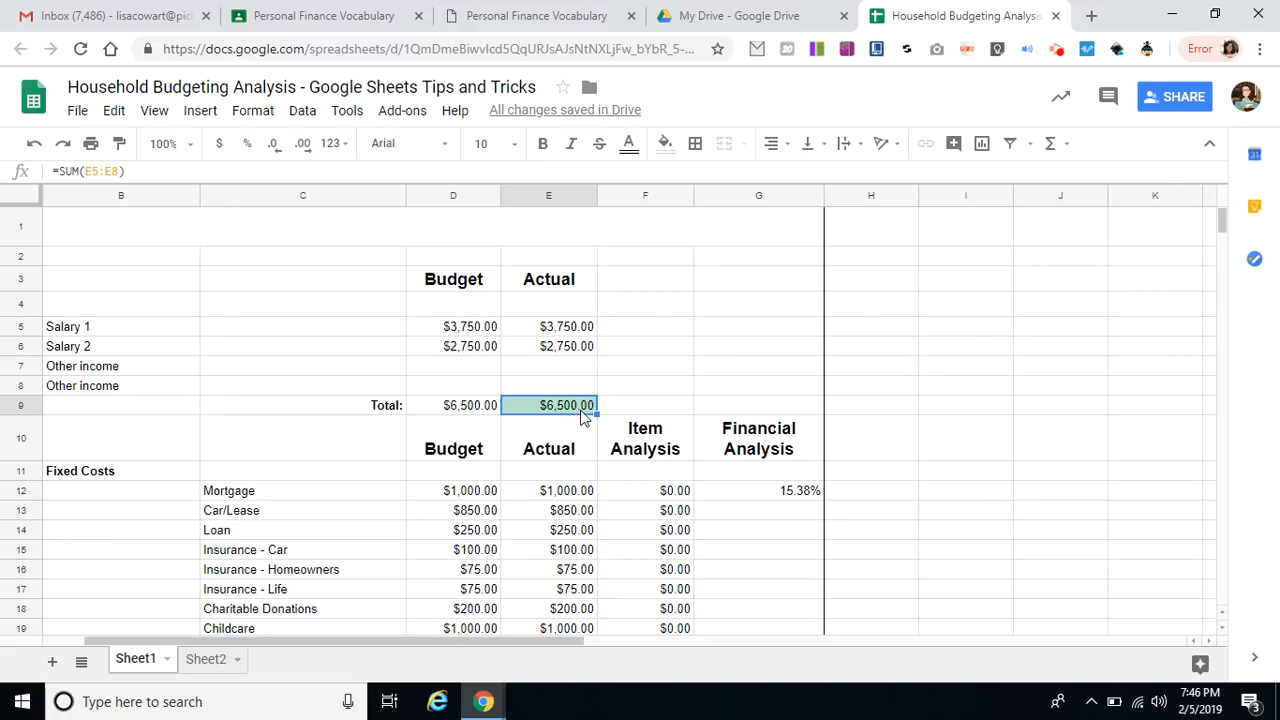
pyautogui.click(572, 514)
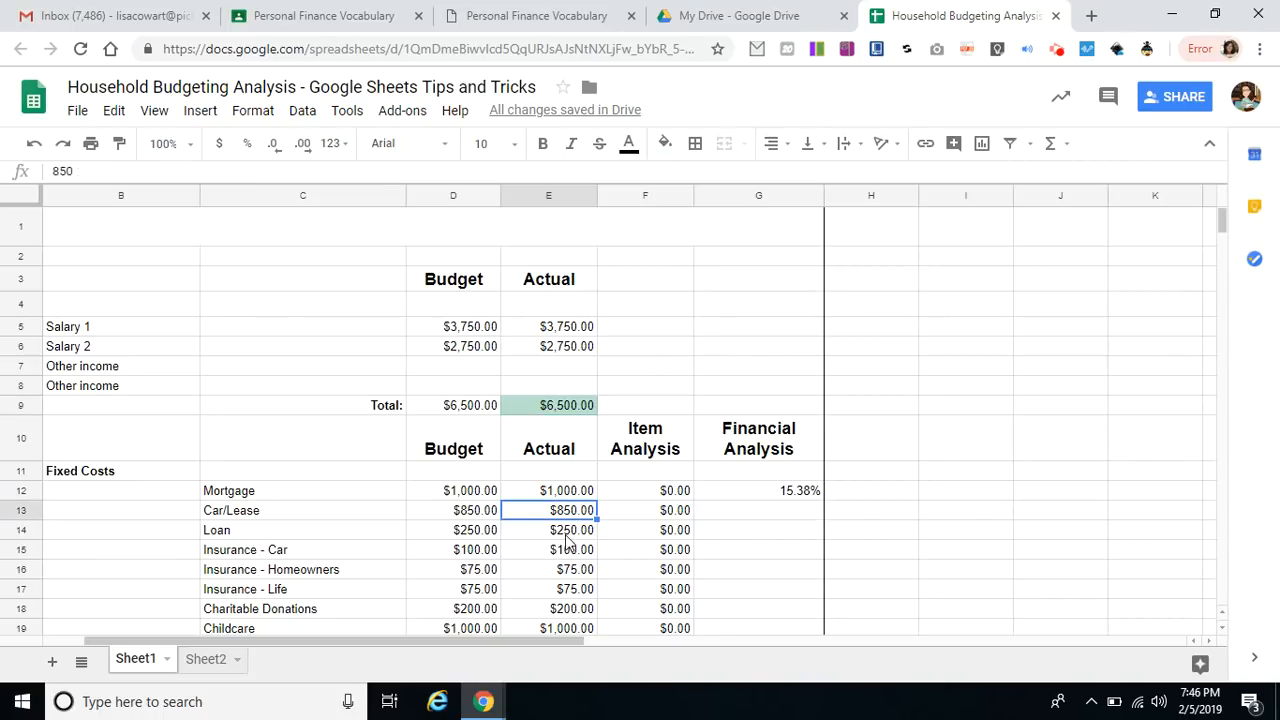
pyautogui.click(570, 532)
pyautogui.click(568, 570)
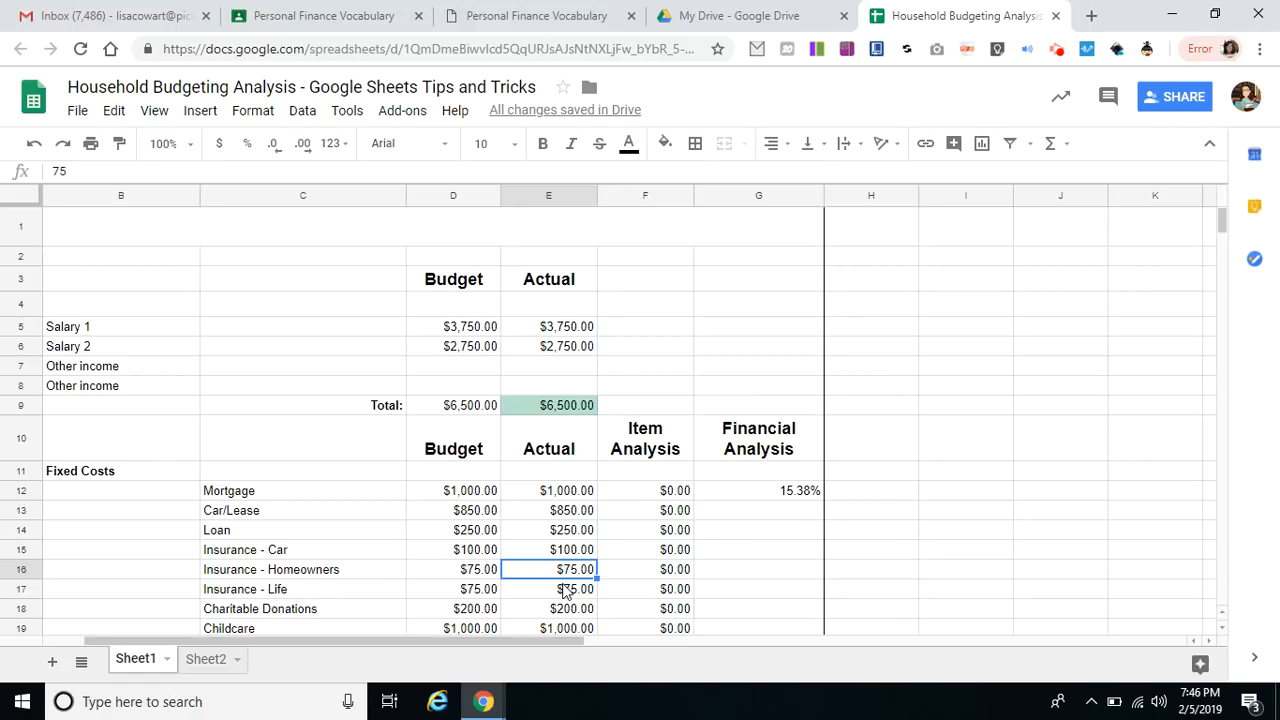
pyautogui.click(568, 492)
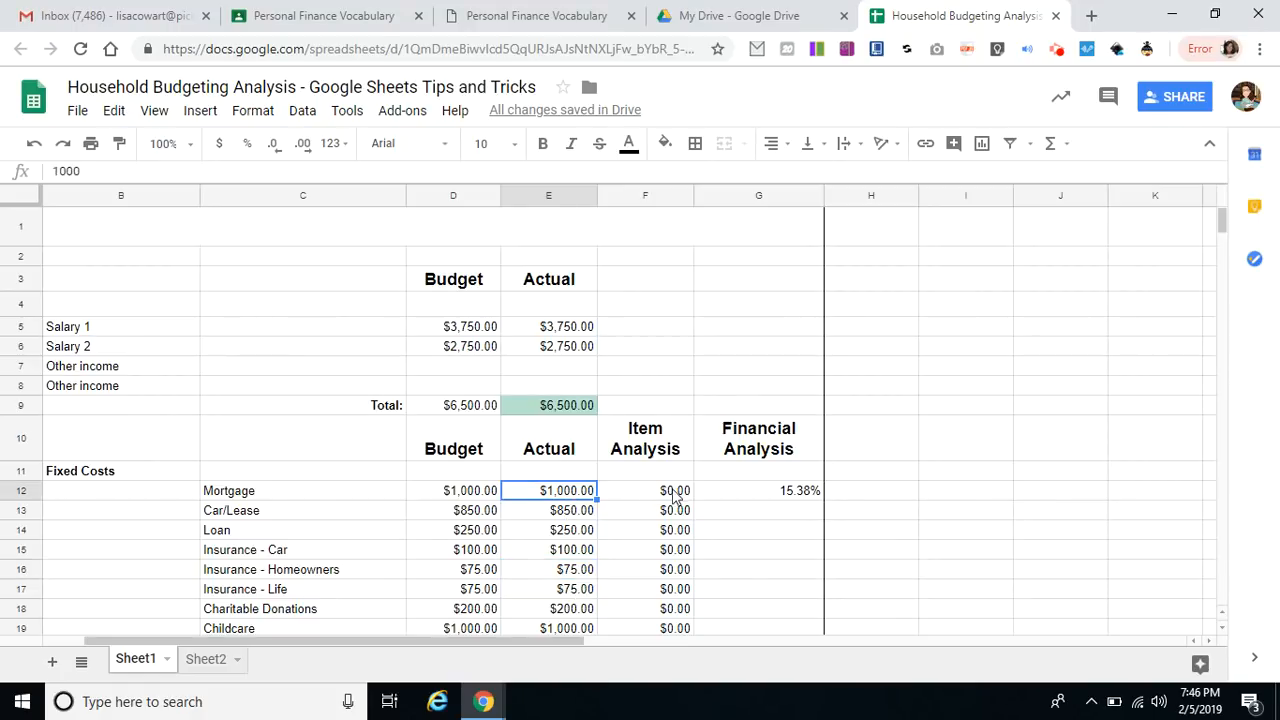
# Try to fill the Mortgage formula =E12/E9 from G12 down through G18, and inspect the copied formulas in G13 and G14.
pyautogui.click(730, 497)
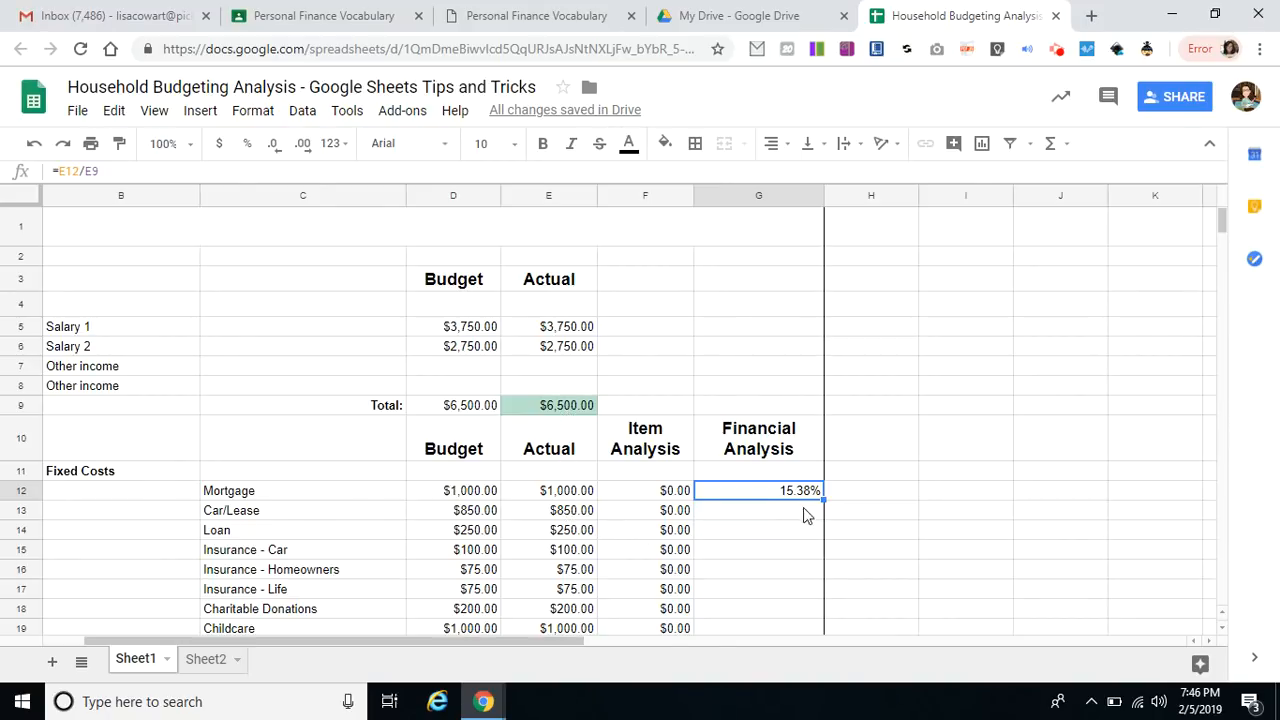
pyautogui.moveTo(823, 498); pyautogui.dragTo(818, 612)
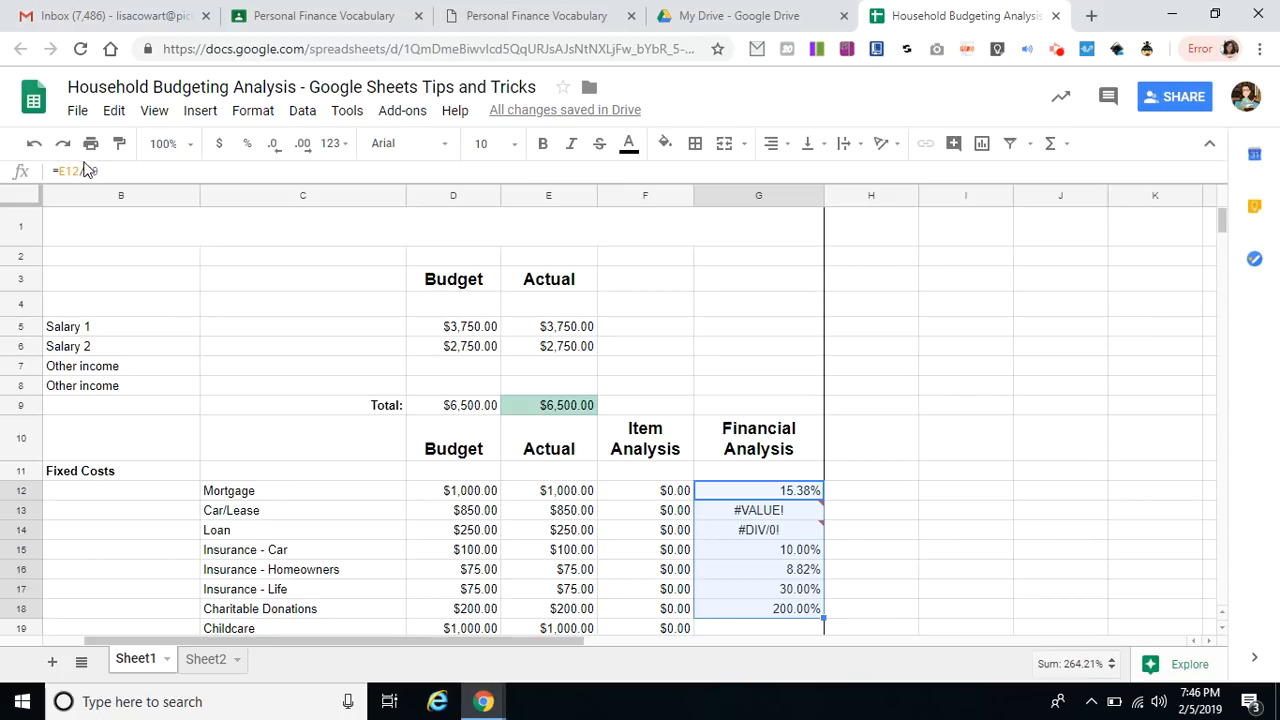
pyautogui.click(755, 515)
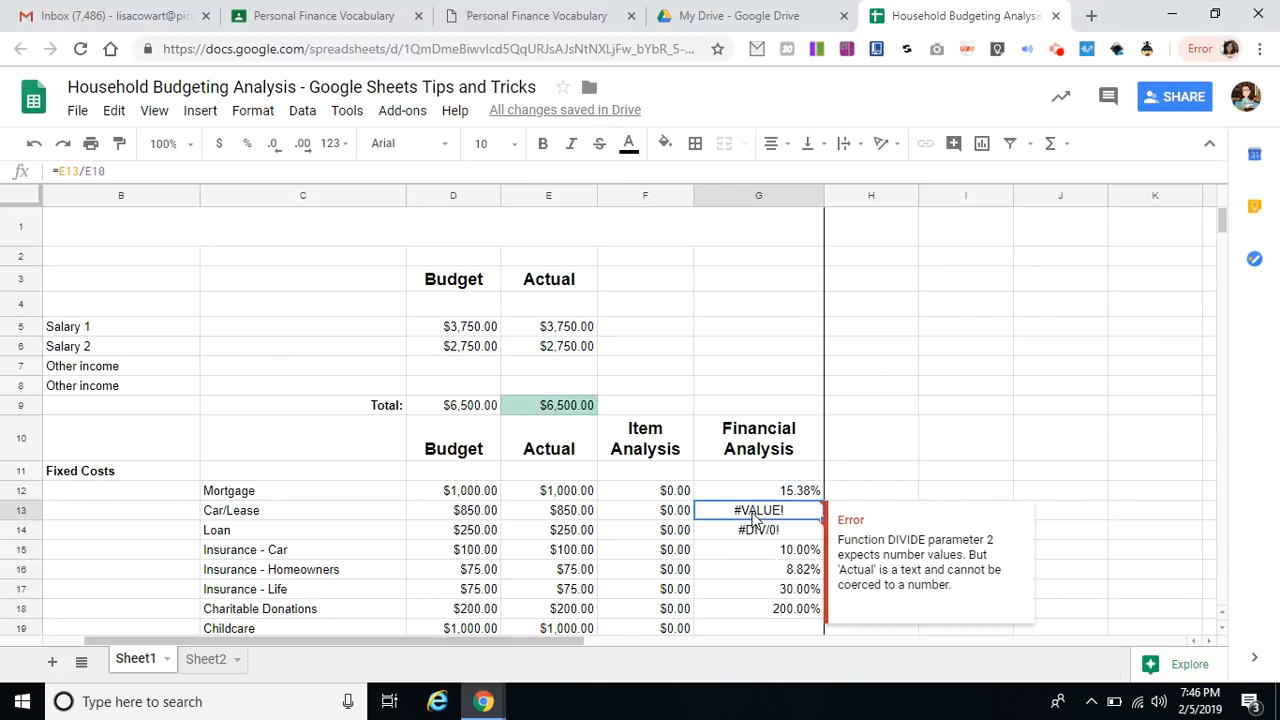
pyautogui.click(745, 538)
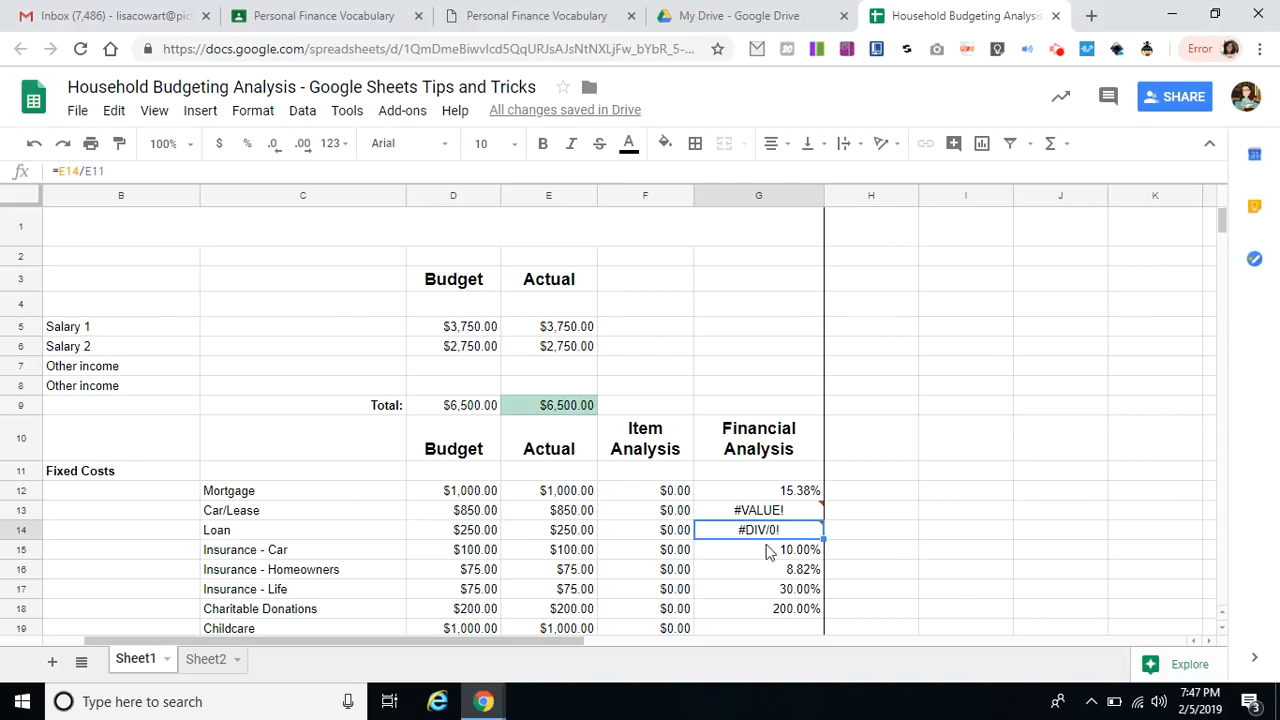
pyautogui.moveTo(783, 514)
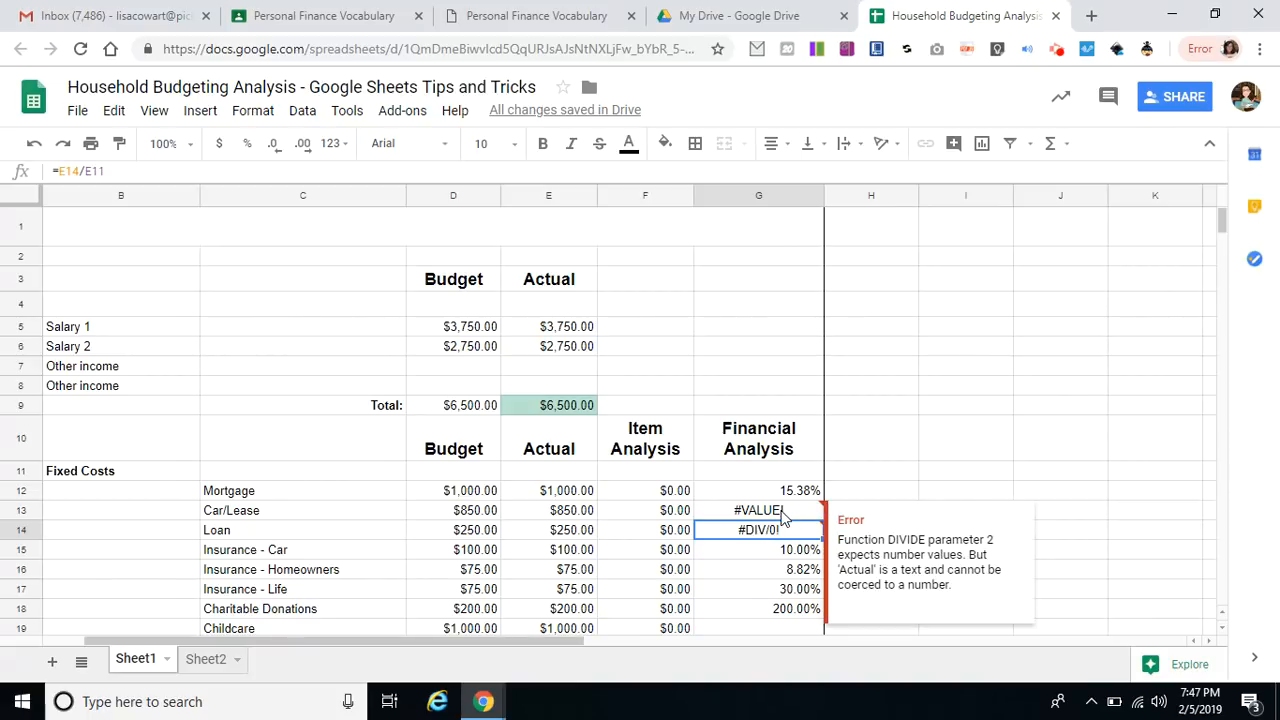
# Clear the incorrectly copied Financial Analysis formulas from G13 through G18, keeping the Mortgage formula in G12.
pyautogui.click(793, 501)
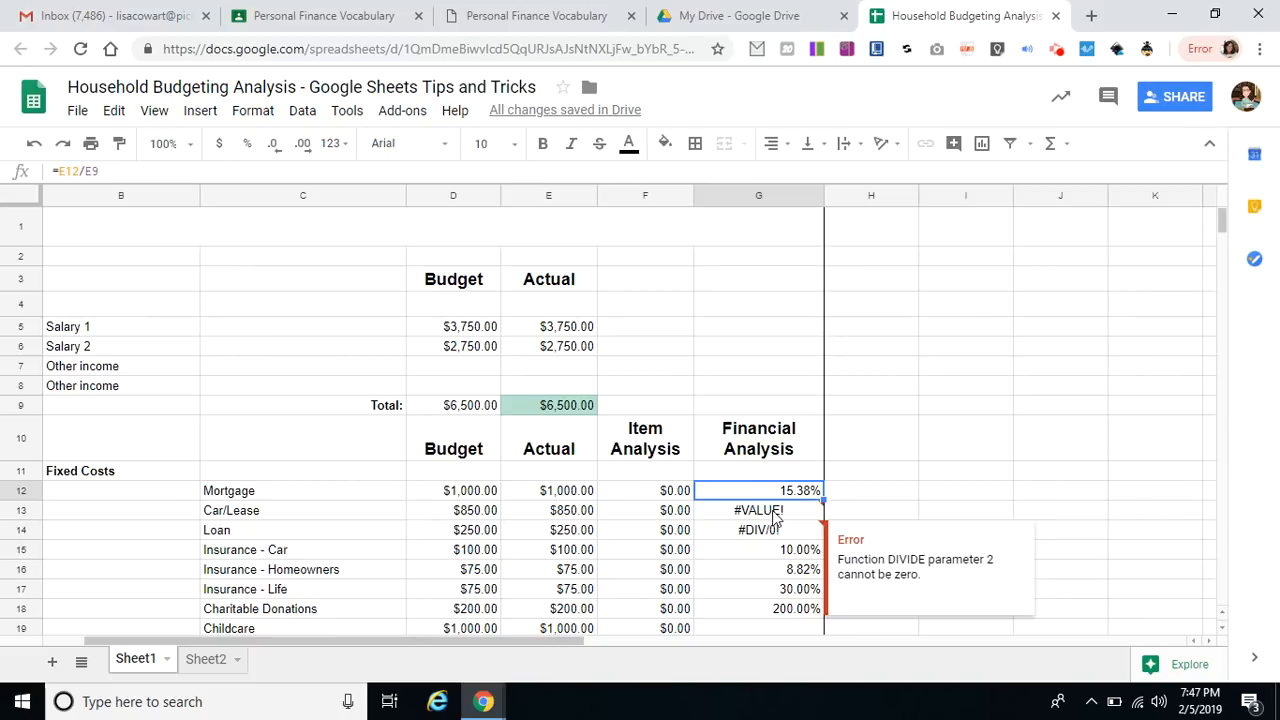
pyautogui.click(773, 513)
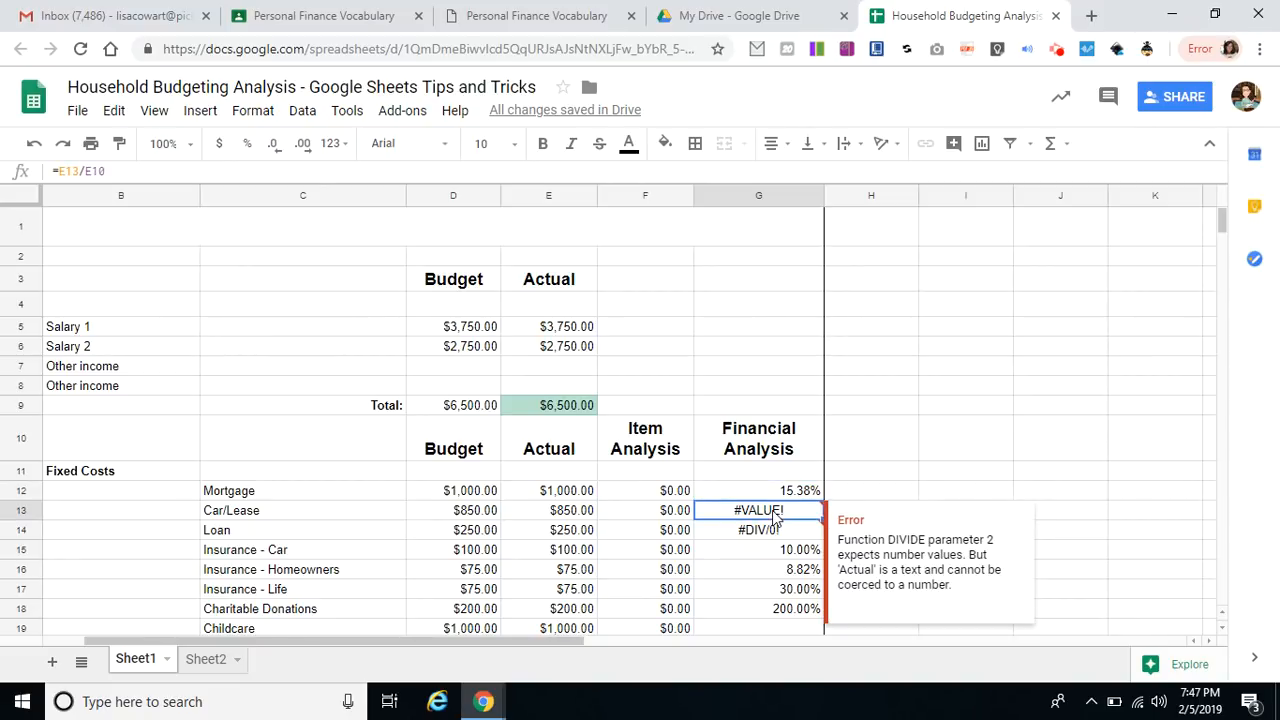
pyautogui.keyDown('shift'); pyautogui.click(786, 617); pyautogui.keyUp('shift')
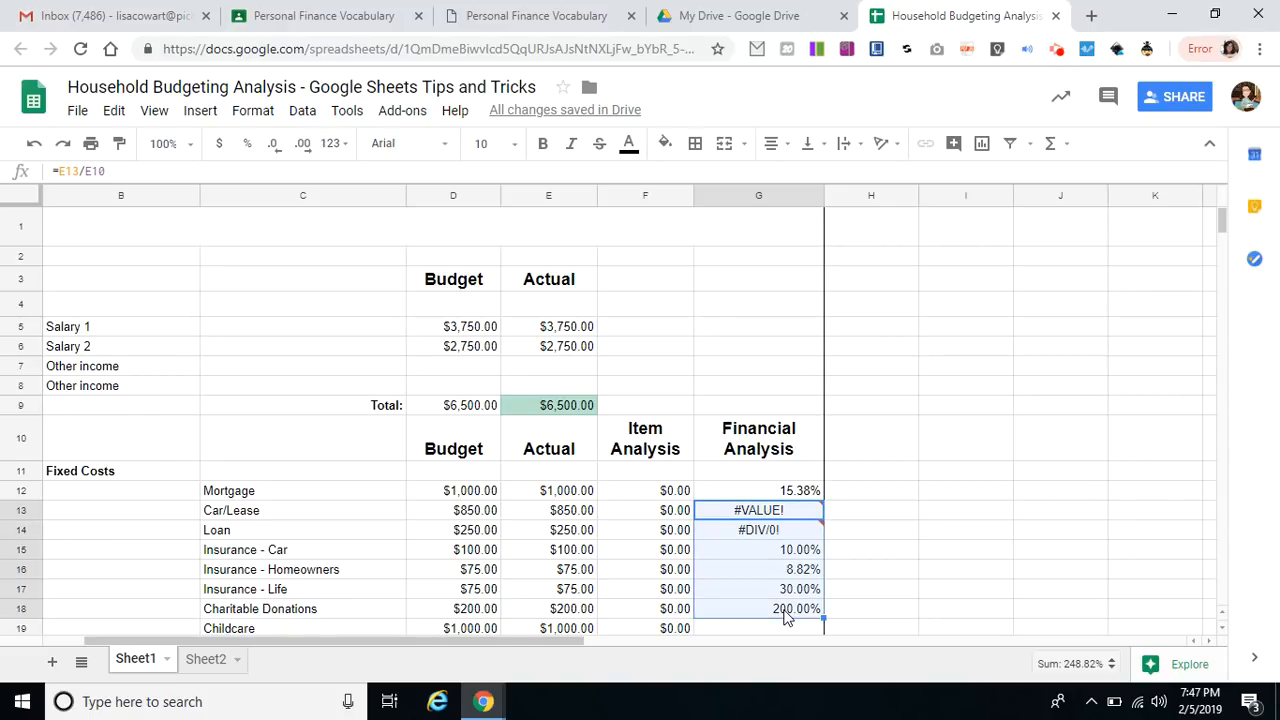
pyautogui.press('Delete')
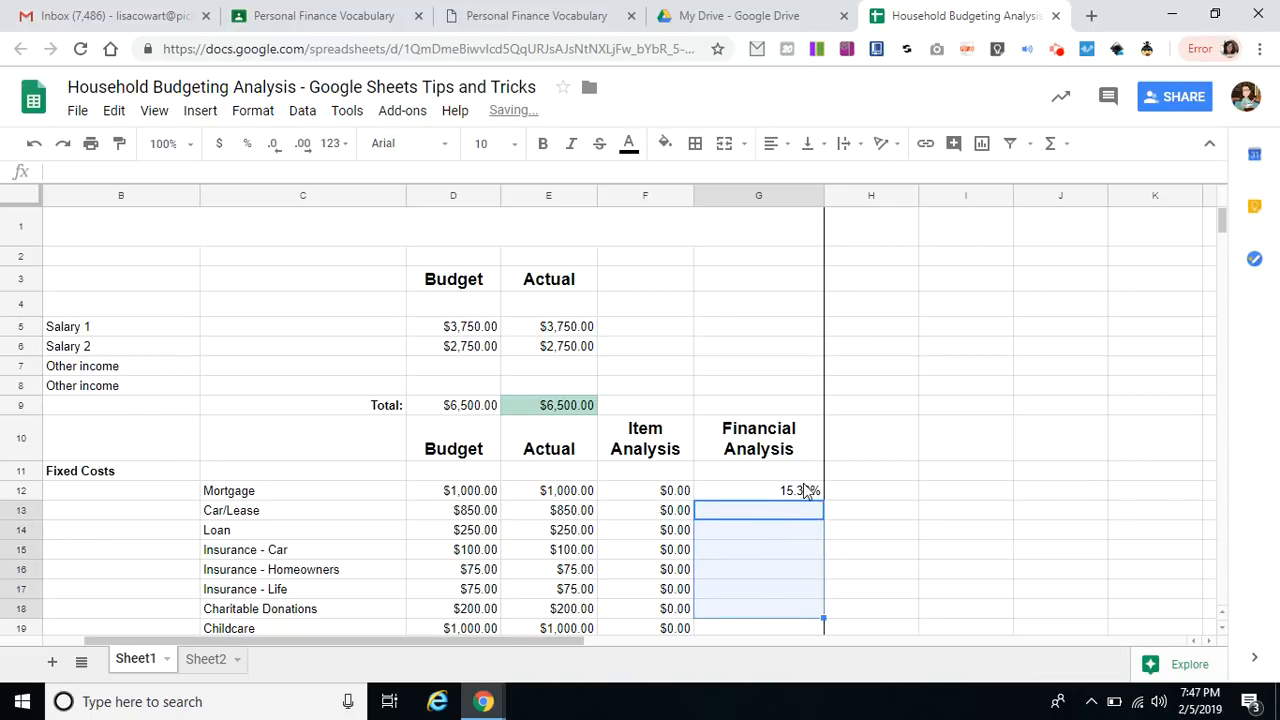
pyautogui.click(783, 521)
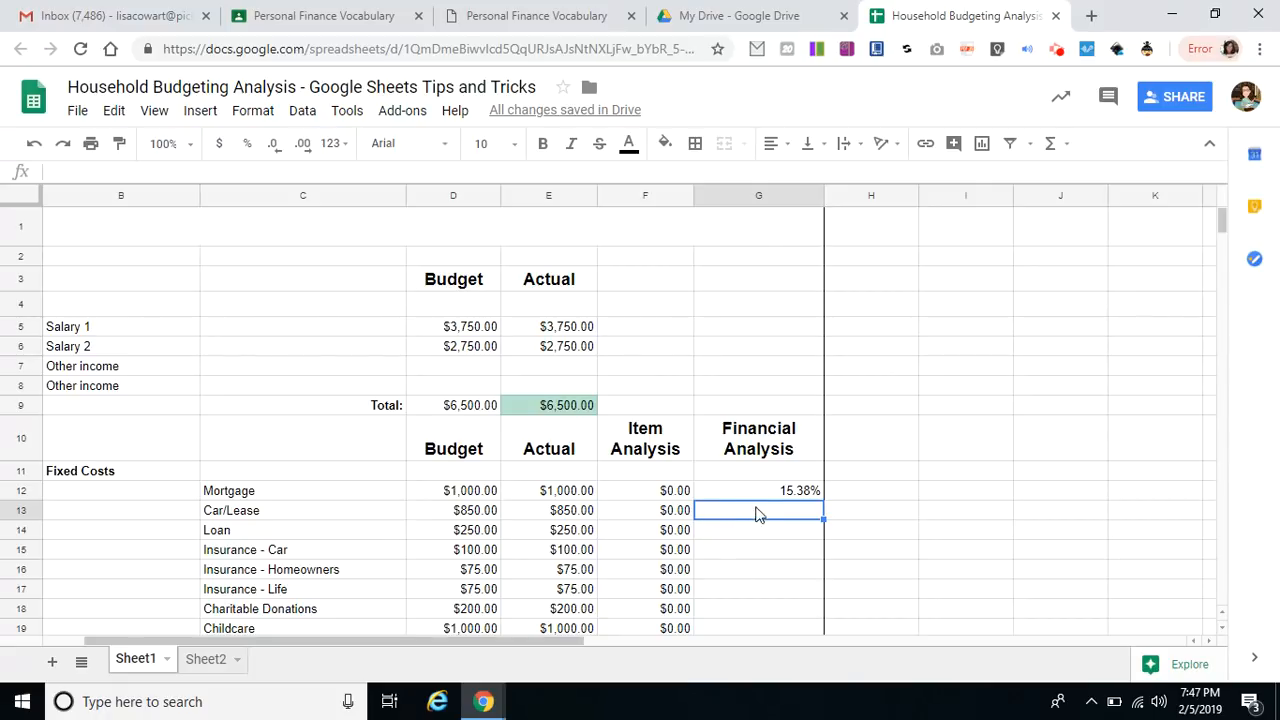
pyautogui.click(787, 497)
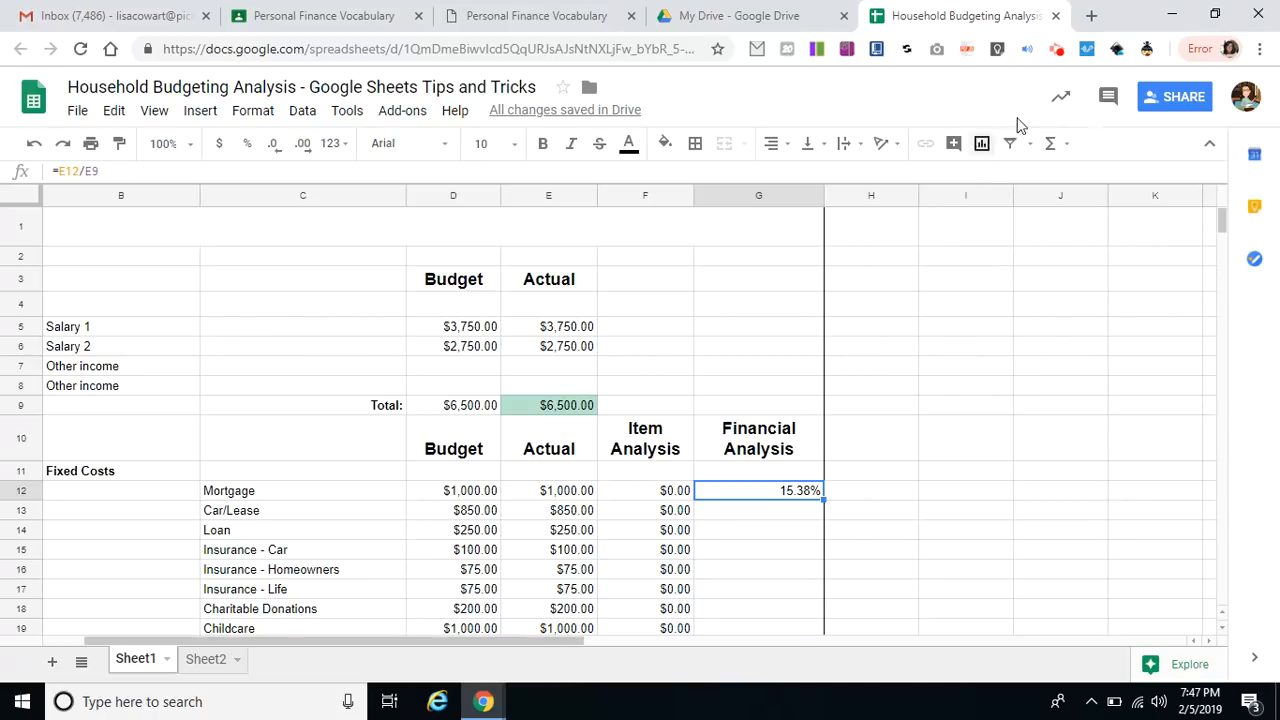
pyautogui.click(1057, 50)
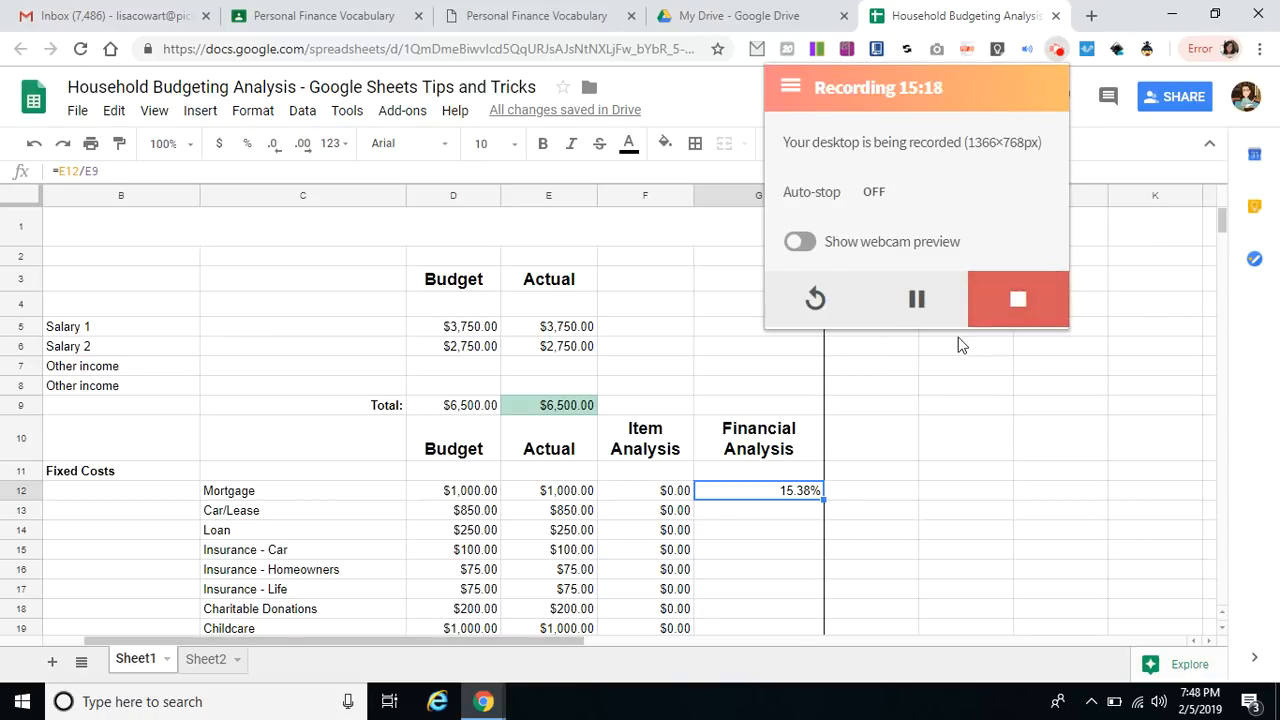